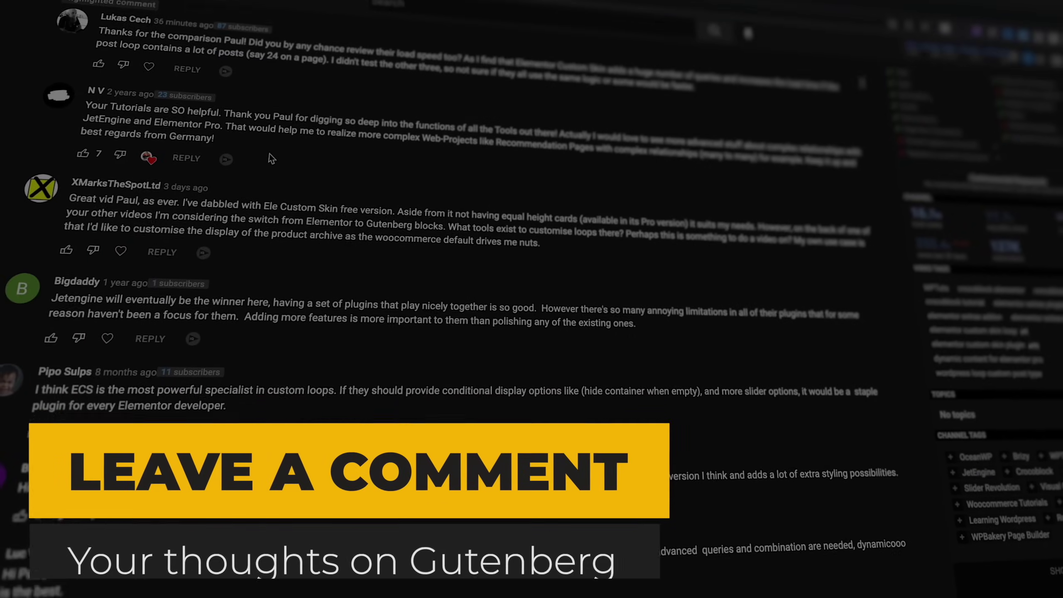
Scroll down through the YouTube video's viewer comments
{"action": "scroll", "coordinate": [271, 158], "scroll_direction": "down", "scroll_amount": 2}
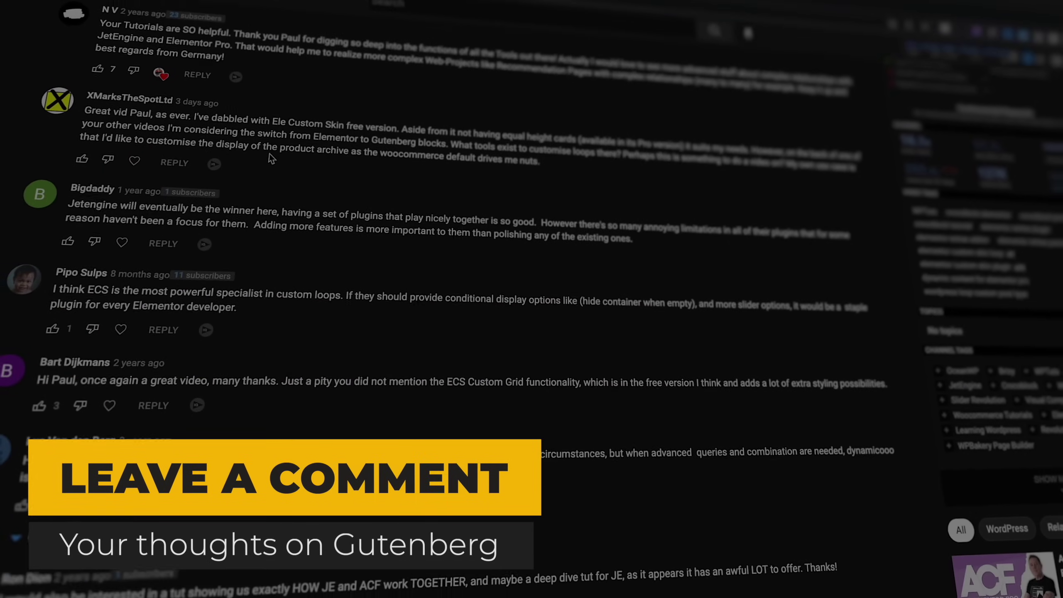
{"action": "scroll", "coordinate": [272, 159], "scroll_direction": "down", "scroll_amount": 2}
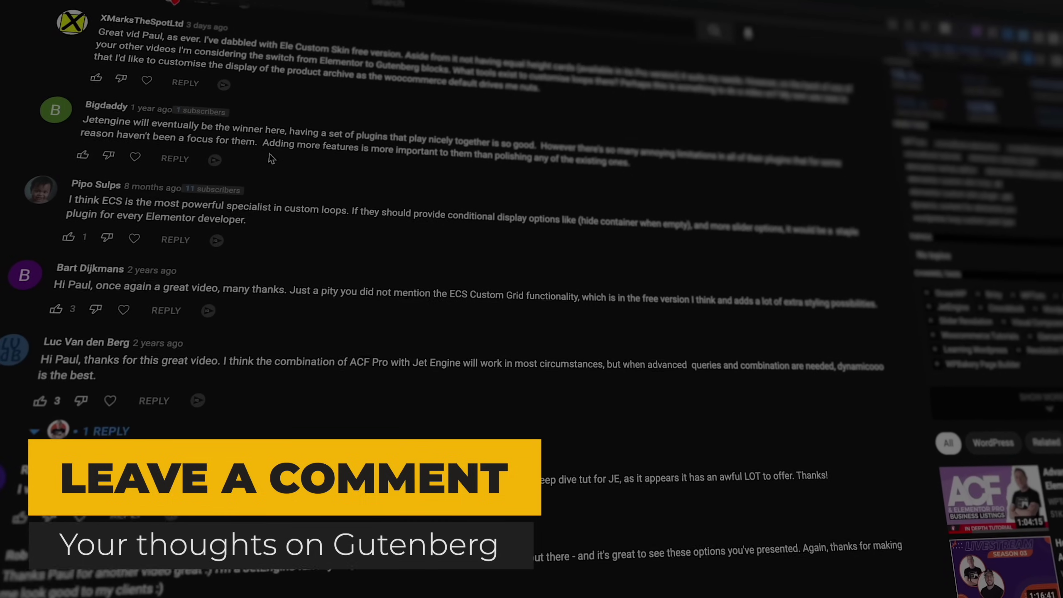
{"action": "scroll", "coordinate": [271, 158], "scroll_direction": "down", "scroll_amount": 2}
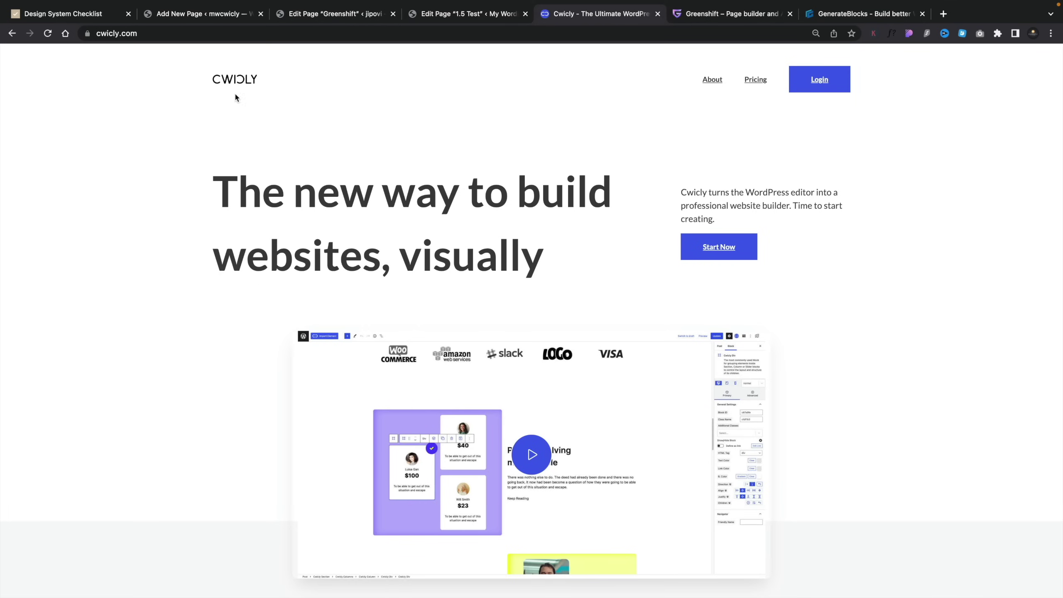
Switch to the 'Add New Page' tab showing the Cwicly editor
{"action": "left_click", "coordinate": [232, 15]}
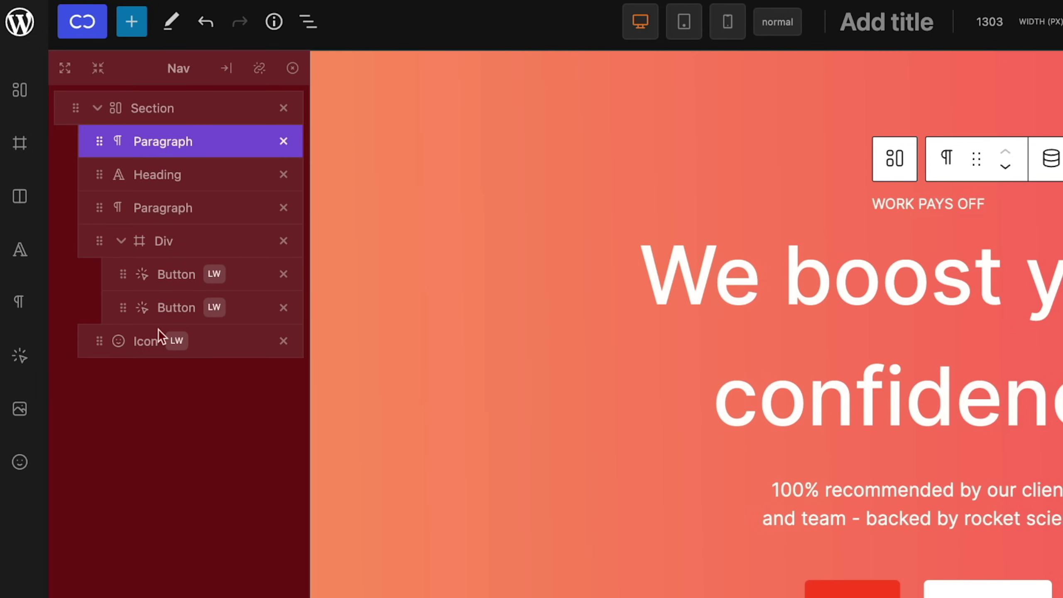
Select the Section, heading and paragraph blocks, then show the heading's H1 and white-colour settings
{"action": "left_click", "coordinate": [169, 108]}
{"action": "left_click", "coordinate": [162, 175]}
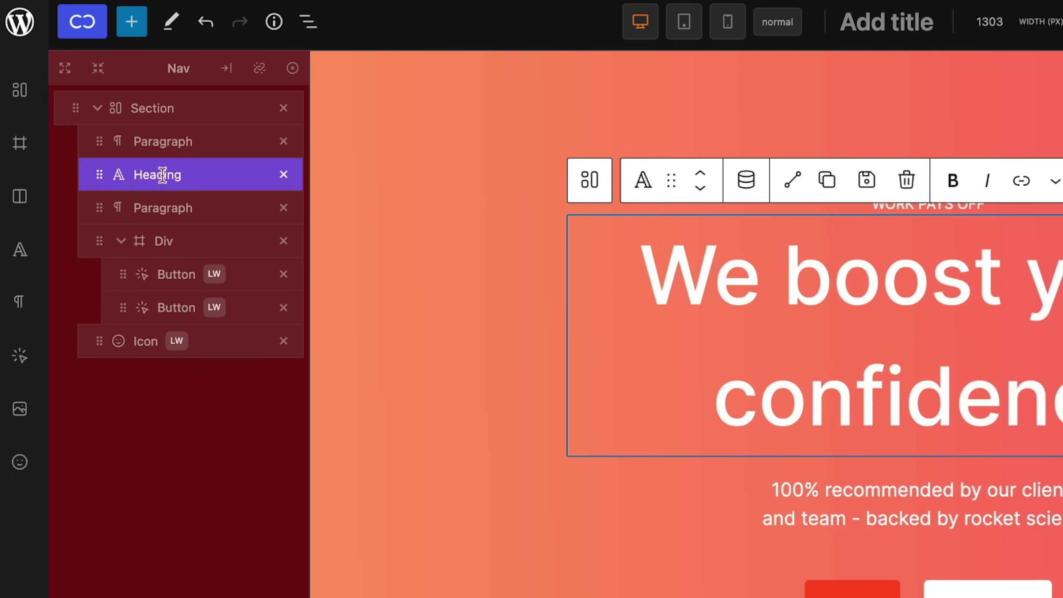
{"action": "left_click", "coordinate": [163, 207]}
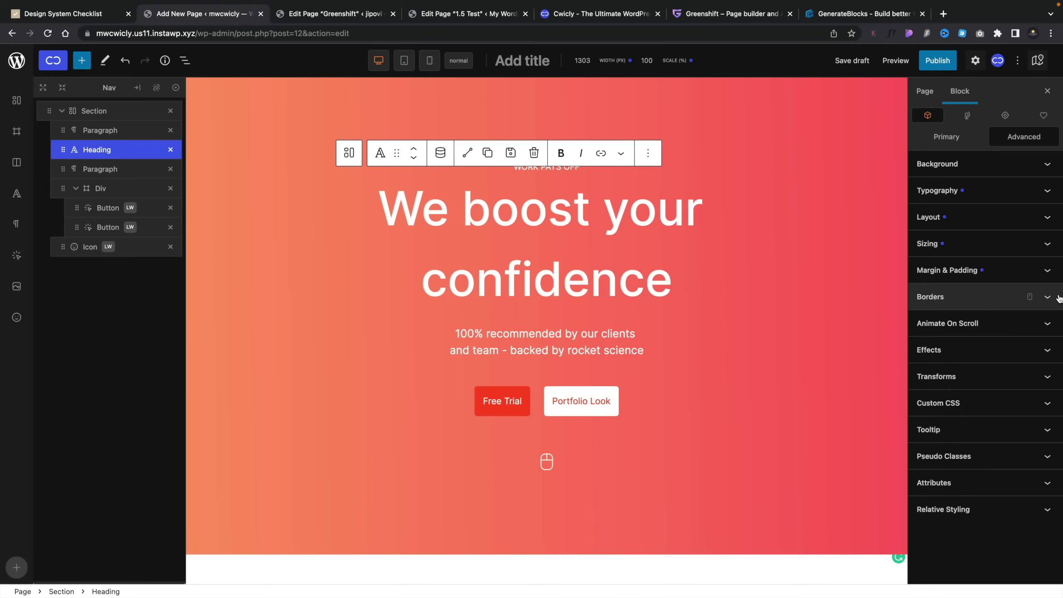
{"action": "left_click", "coordinate": [961, 142]}
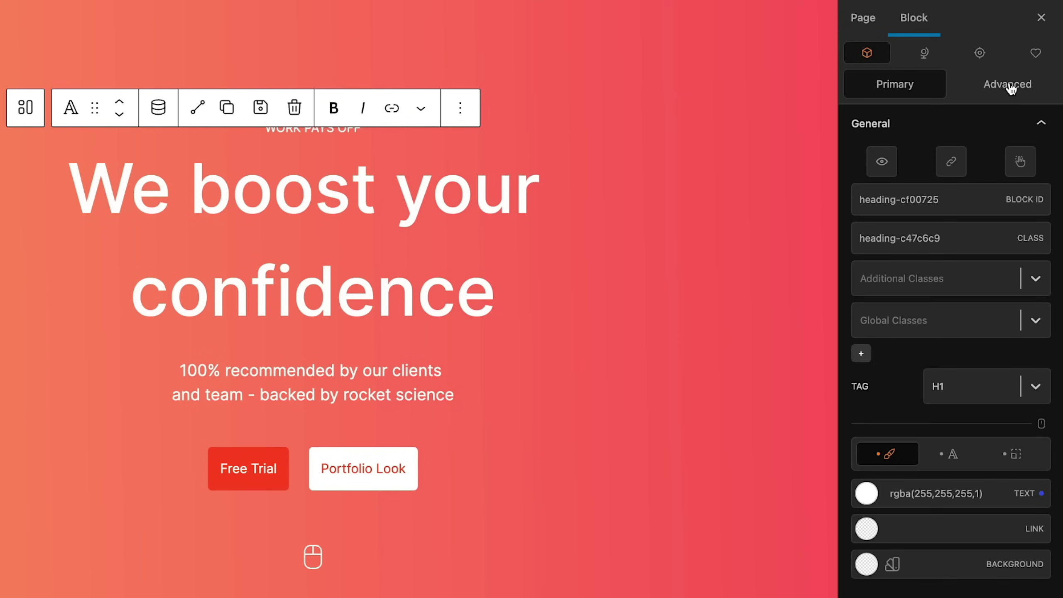
Set the block's left and right padding to 1 rem, beside 20 px top and bottom
{"action": "left_click", "coordinate": [1010, 85]}
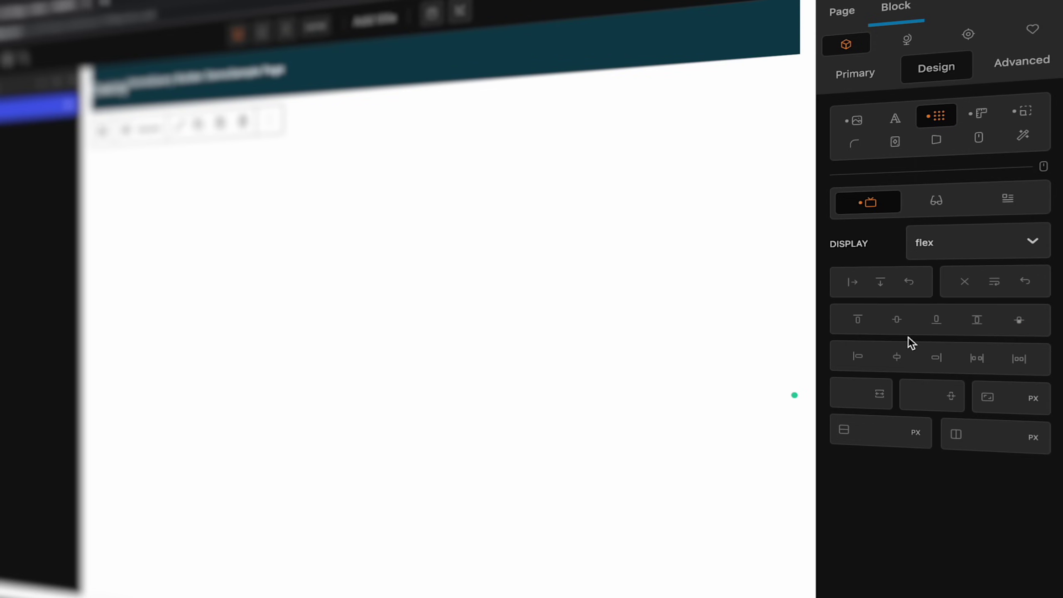
{"action": "left_click", "coordinate": [1023, 111]}
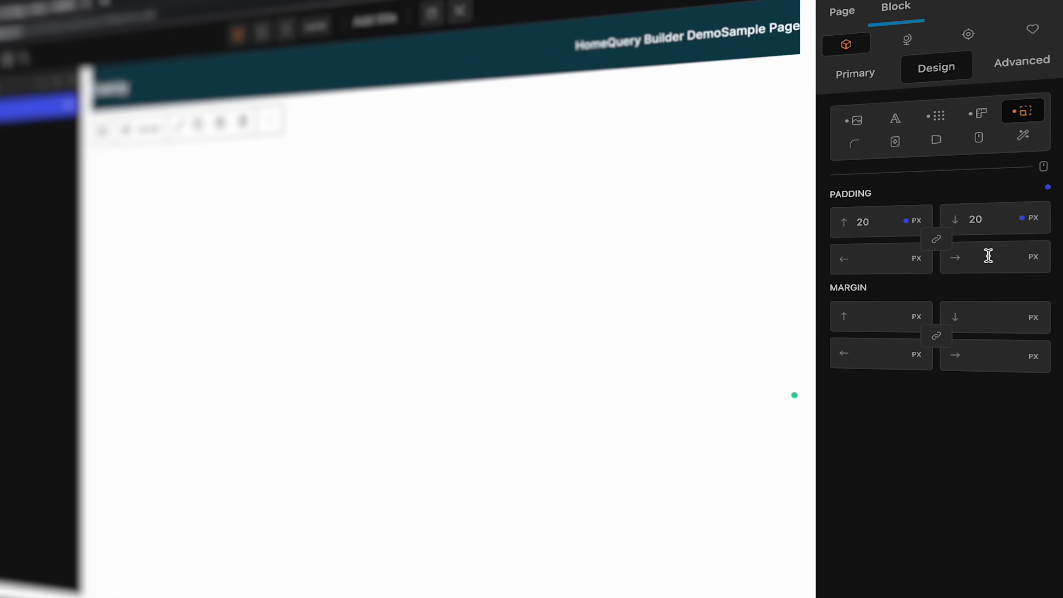
{"action": "left_click", "coordinate": [1033, 256]}
{"action": "left_click", "coordinate": [1034, 352]}
{"action": "left_click", "coordinate": [917, 258]}
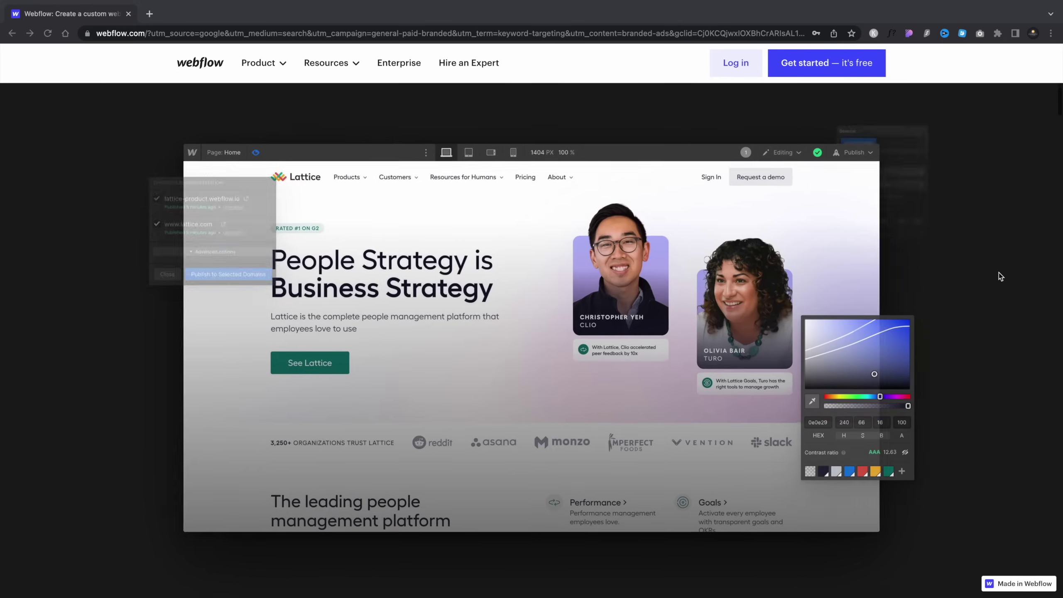
{"action": "scroll", "coordinate": [998, 273], "scroll_direction": "down", "scroll_amount": 5}
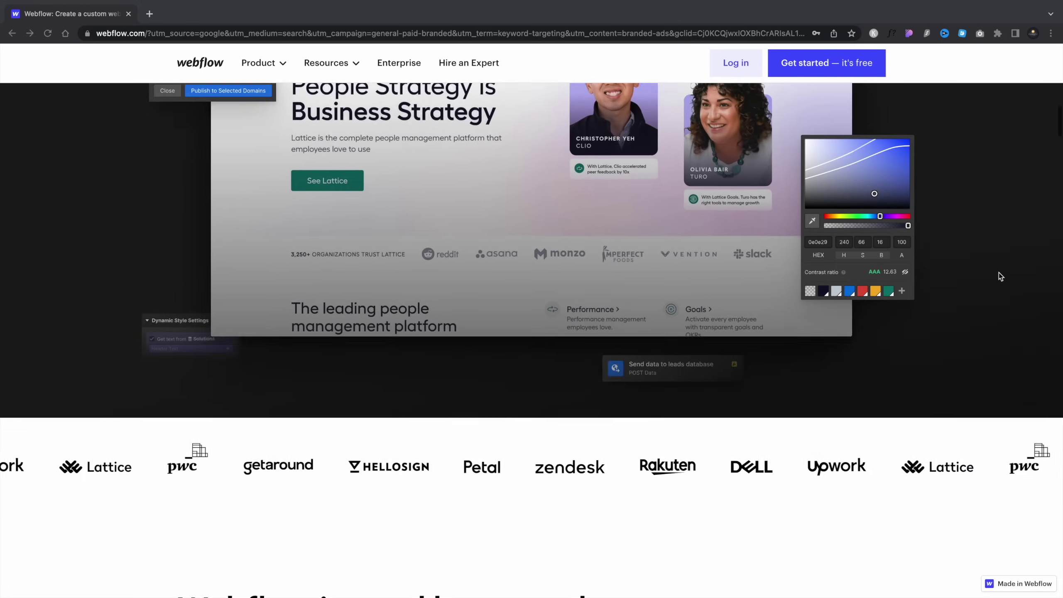
{"action": "scroll", "coordinate": [1001, 277], "scroll_direction": "down", "scroll_amount": 10}
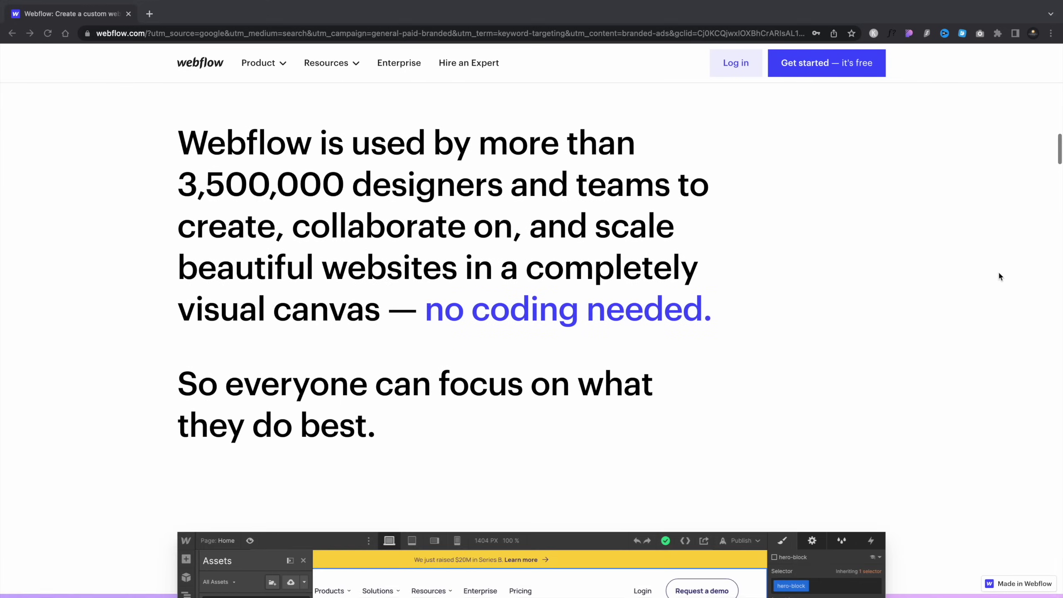
{"action": "scroll", "coordinate": [1000, 277], "scroll_direction": "down", "scroll_amount": 7}
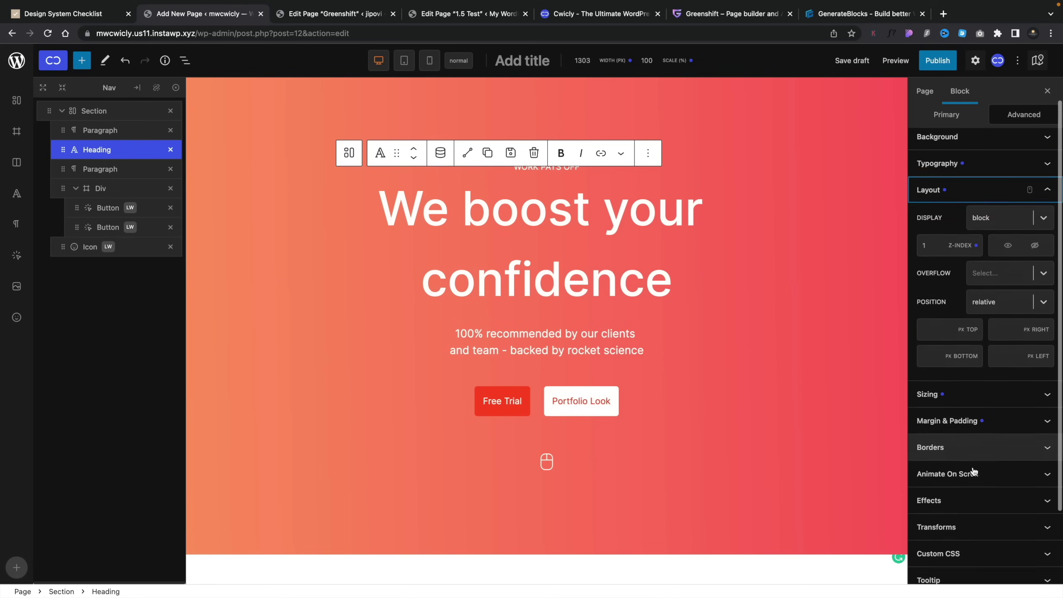
{"action": "scroll", "coordinate": [971, 471], "scroll_direction": "down", "scroll_amount": 3}
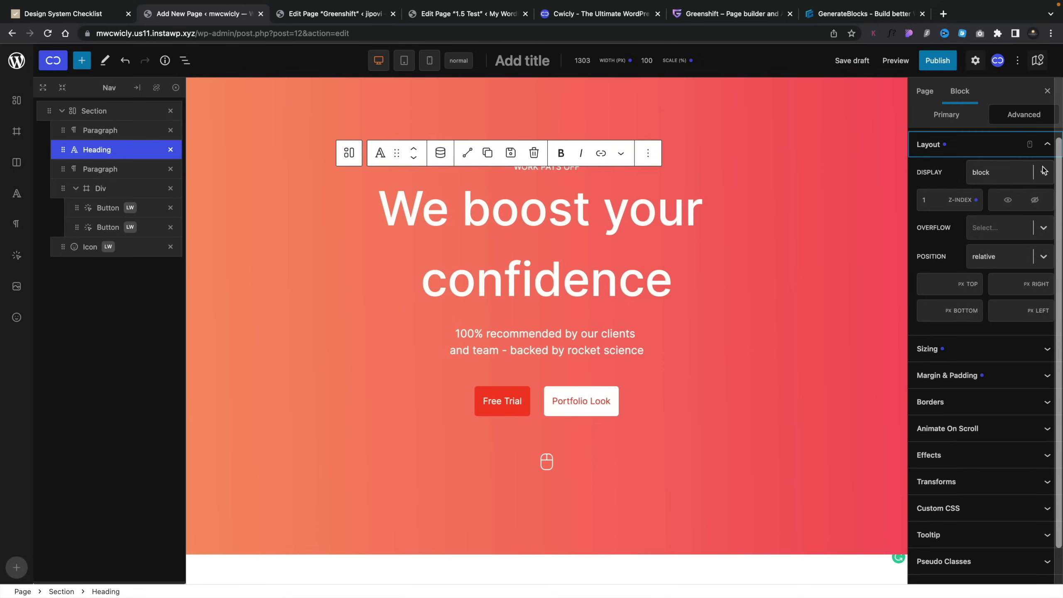
Keep the heading's Layout display set to block
{"action": "left_click", "coordinate": [1045, 172]}
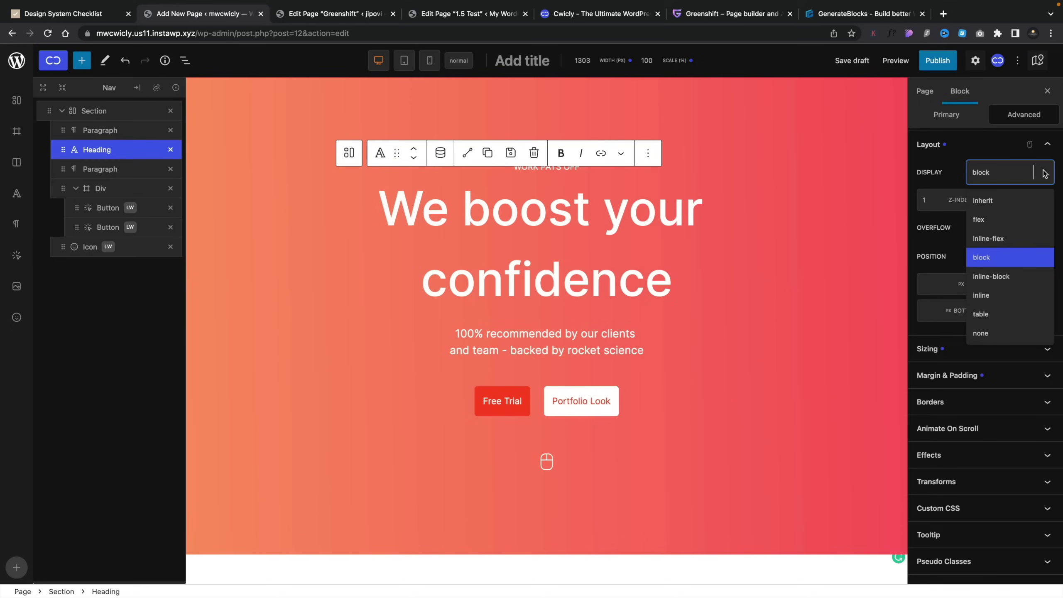
{"action": "left_click", "coordinate": [1044, 173]}
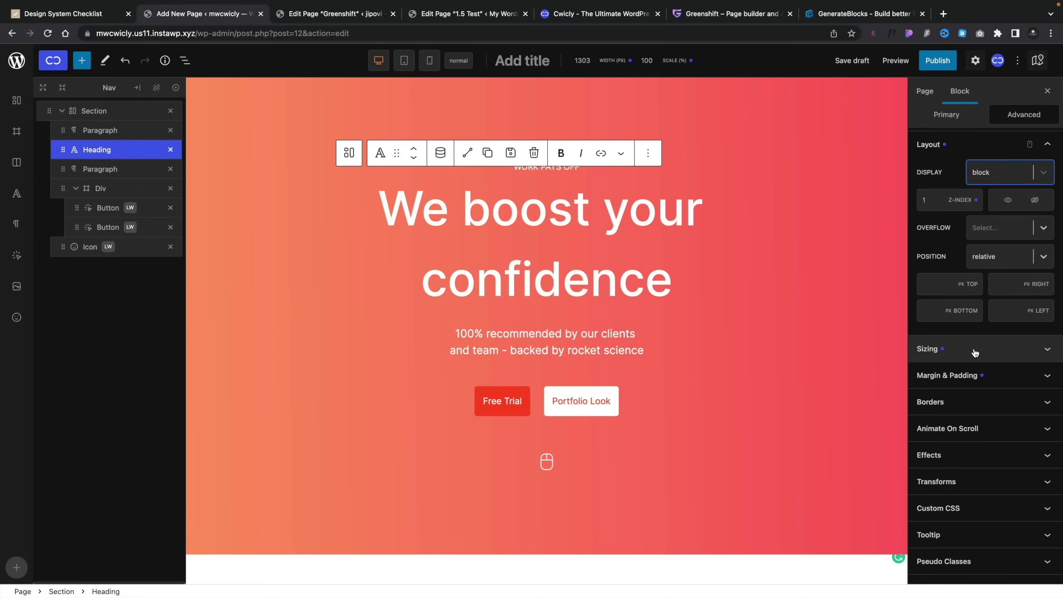
Check the heading's Effects animations, then bring up the site-wide Global Styles
{"action": "left_click", "coordinate": [977, 455]}
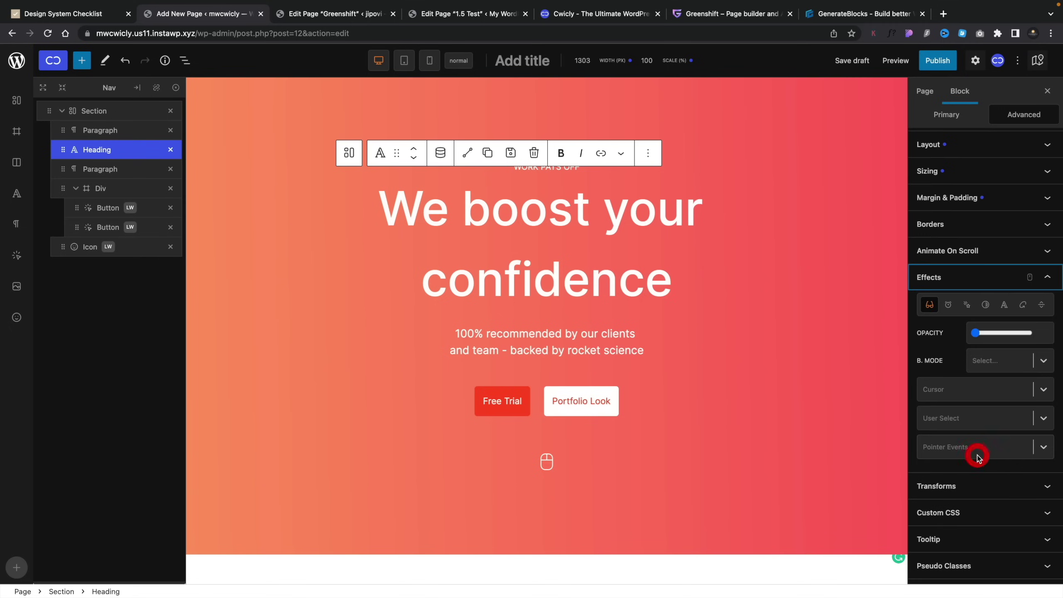
{"action": "left_click", "coordinate": [948, 305]}
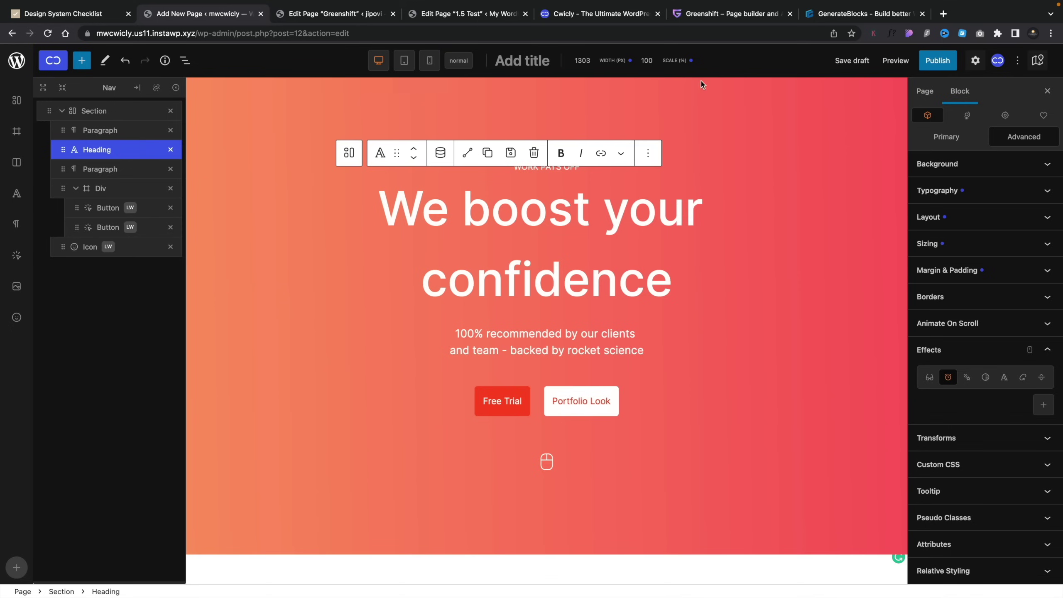
{"action": "left_click", "coordinate": [968, 117]}
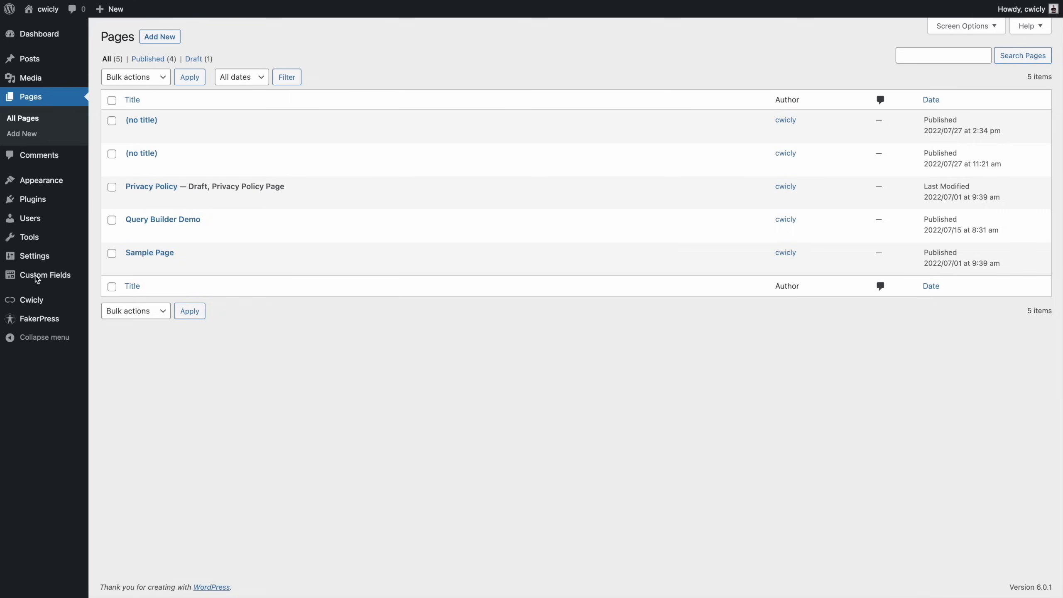
Create a new ACF field group with a field named 'Repeater' of type Repeater
{"action": "left_click", "coordinate": [35, 277]}
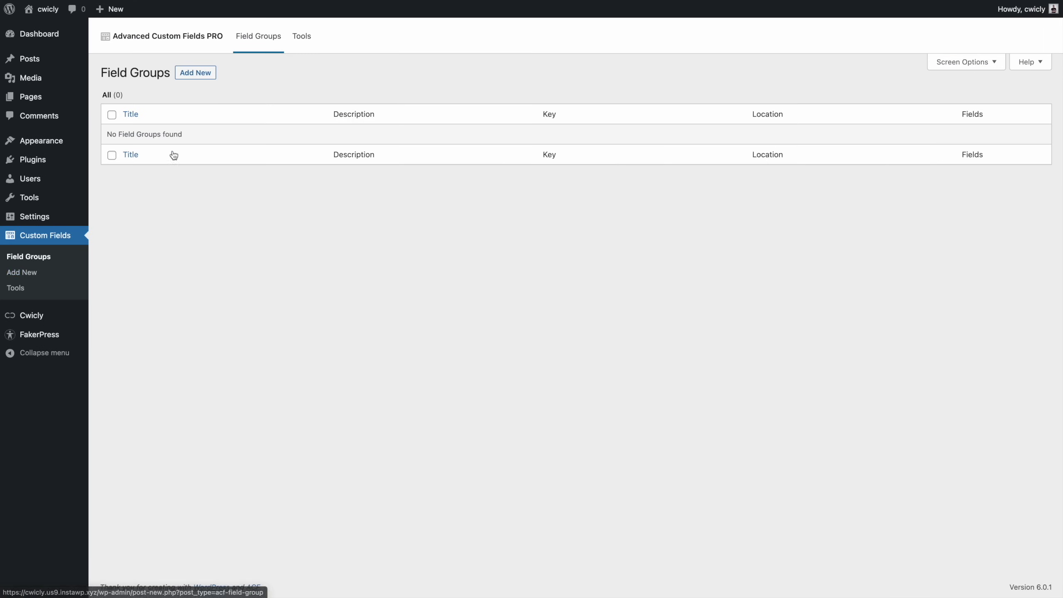
{"action": "left_click", "coordinate": [195, 72]}
{"action": "left_click", "coordinate": [829, 188]}
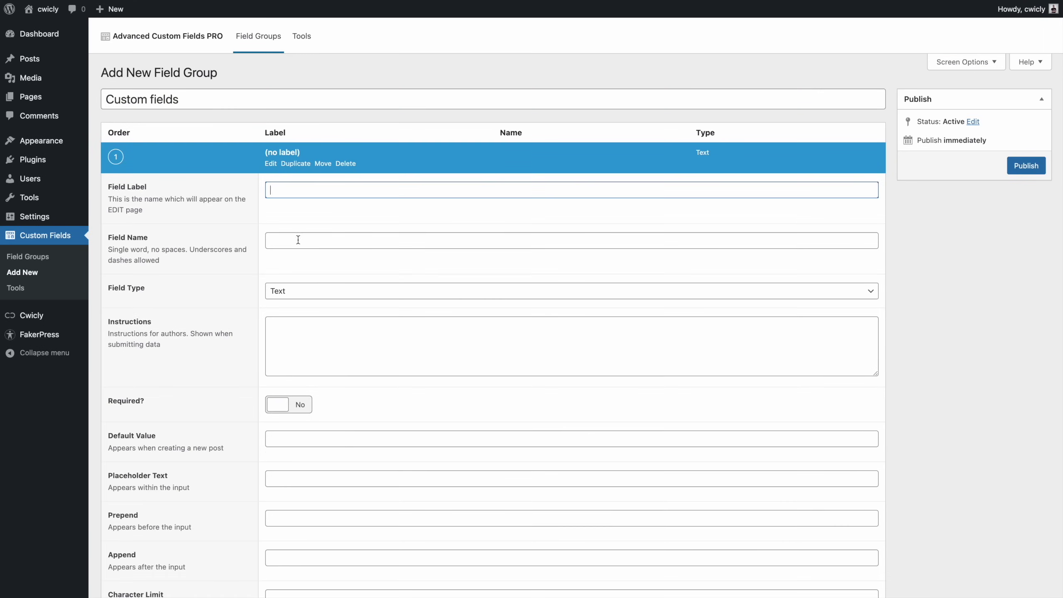
{"action": "type", "text": "Repeater"}
{"action": "left_click", "coordinate": [318, 291]}
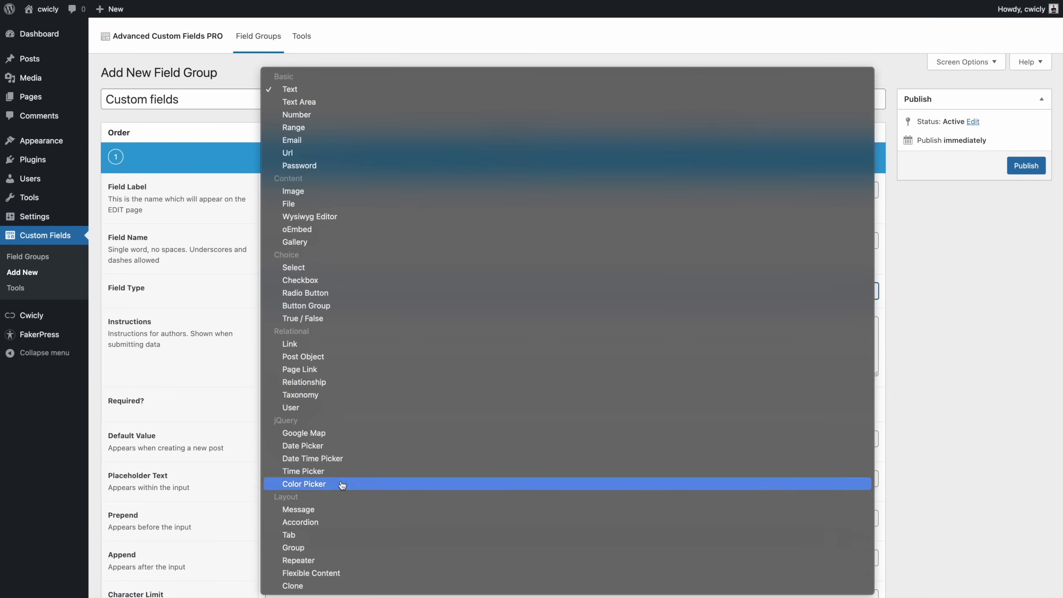
{"action": "left_click", "coordinate": [335, 560]}
Add sub fields to the repeater, including one named 'Gallery' of type Gallery
{"action": "left_click", "coordinate": [853, 492]}
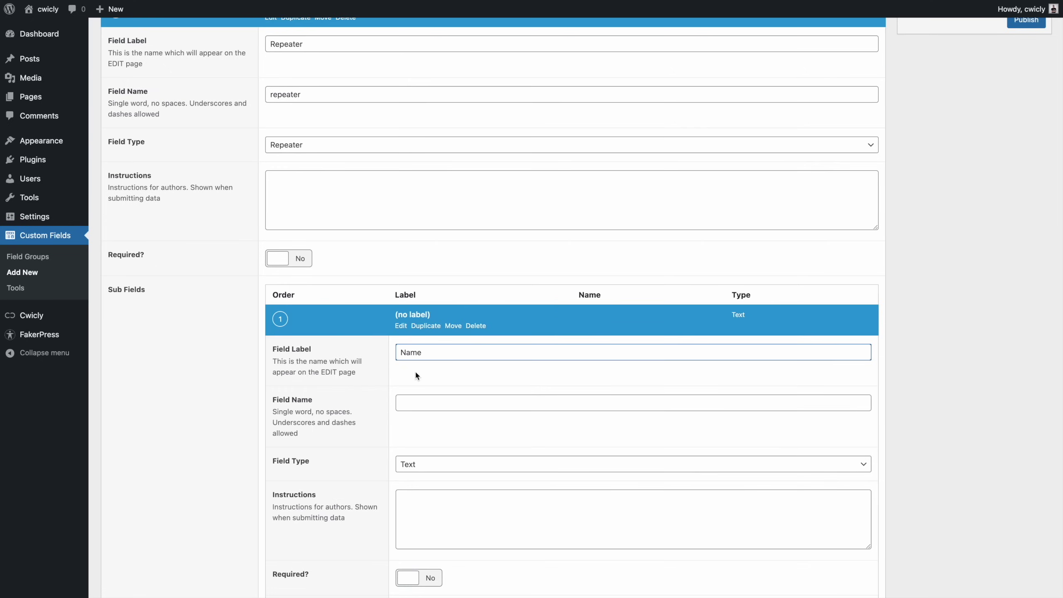
{"action": "scroll", "coordinate": [431, 444], "scroll_direction": "down", "scroll_amount": 10}
{"action": "left_click", "coordinate": [850, 429]}
{"action": "type", "text": "Gall"}
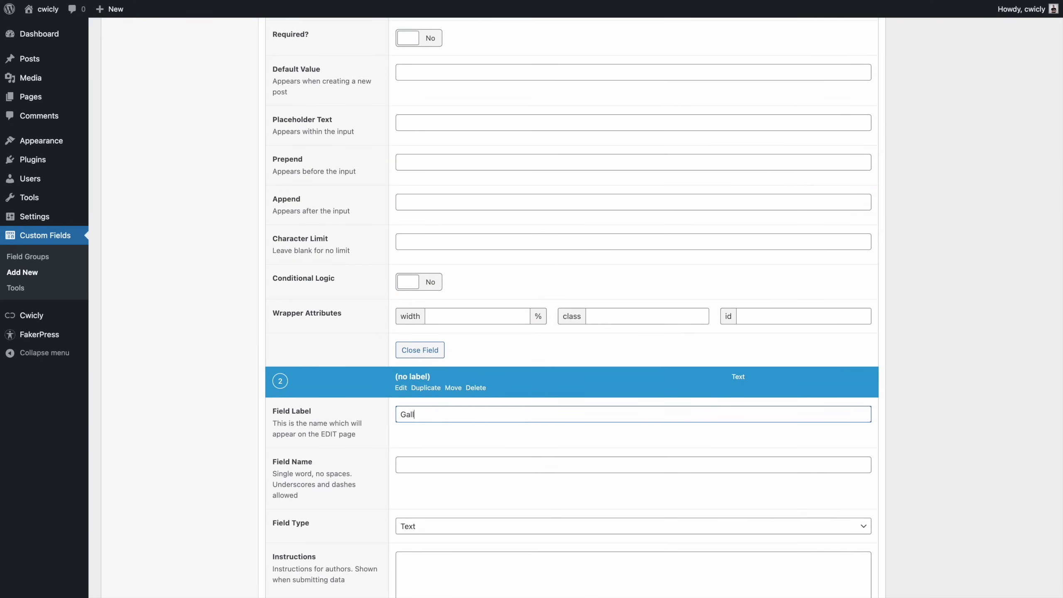
{"action": "type", "text": "ery"}
{"action": "scroll", "coordinate": [439, 393], "scroll_direction": "down", "scroll_amount": 3}
{"action": "left_click", "coordinate": [440, 394]}
{"action": "left_click", "coordinate": [451, 486]}
Review the finished field group, then switch to the 'Edit Page "Greenshift"' tab
{"action": "scroll", "coordinate": [450, 486], "scroll_direction": "down", "scroll_amount": 3}
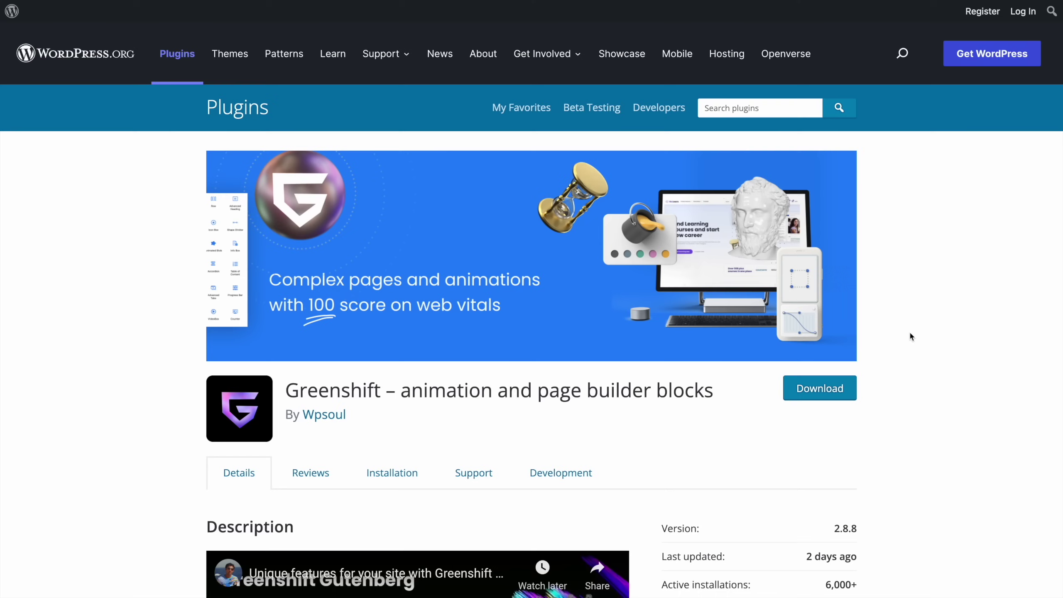
{"action": "scroll", "coordinate": [910, 334], "scroll_direction": "down", "scroll_amount": 2}
{"action": "scroll", "coordinate": [911, 335], "scroll_direction": "down", "scroll_amount": 2}
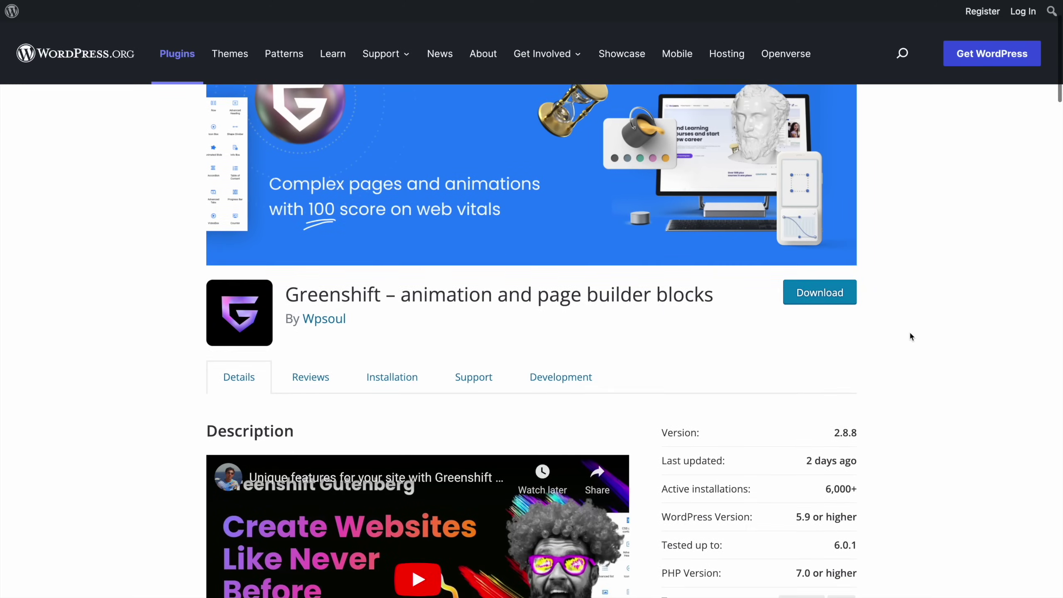
{"action": "scroll", "coordinate": [910, 331], "scroll_direction": "down", "scroll_amount": 2}
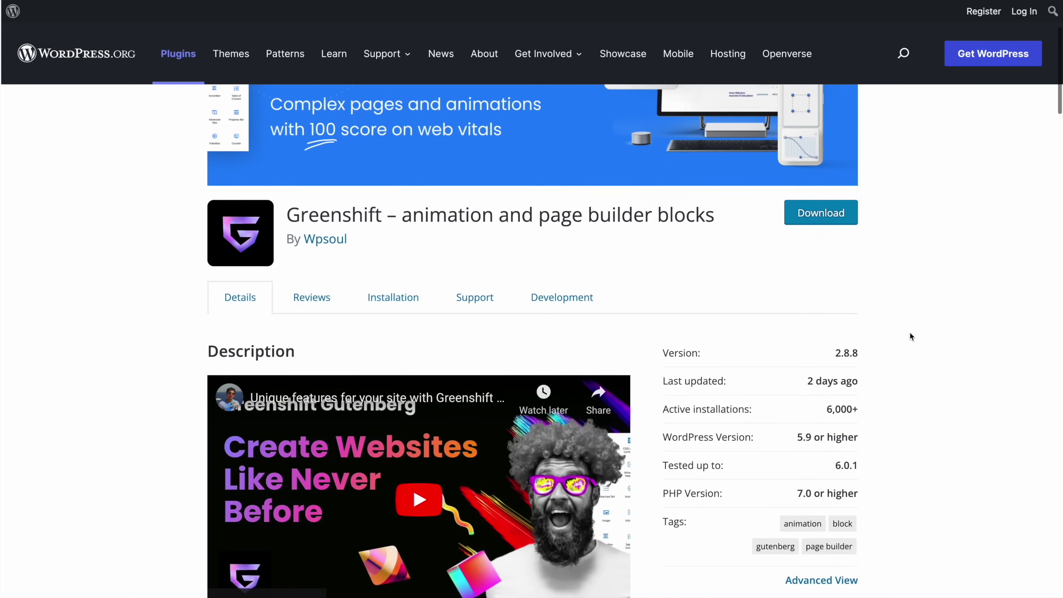
{"action": "left_click", "coordinate": [331, 14]}
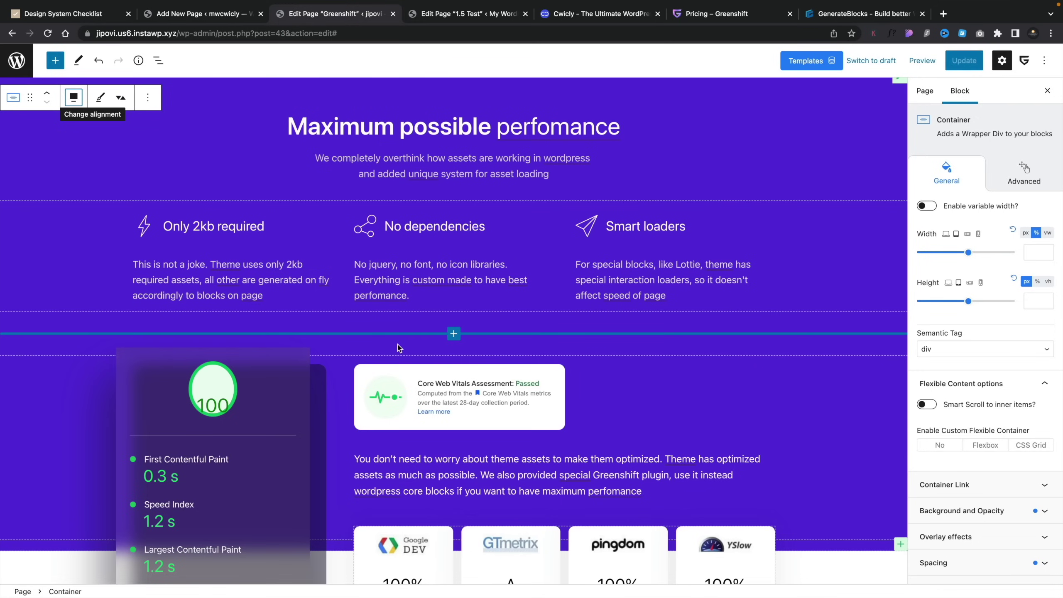
Show the List View and expand Container, Group and both Rows to reveal headings and columns
{"action": "scroll", "coordinate": [399, 347], "scroll_direction": "up", "scroll_amount": 5}
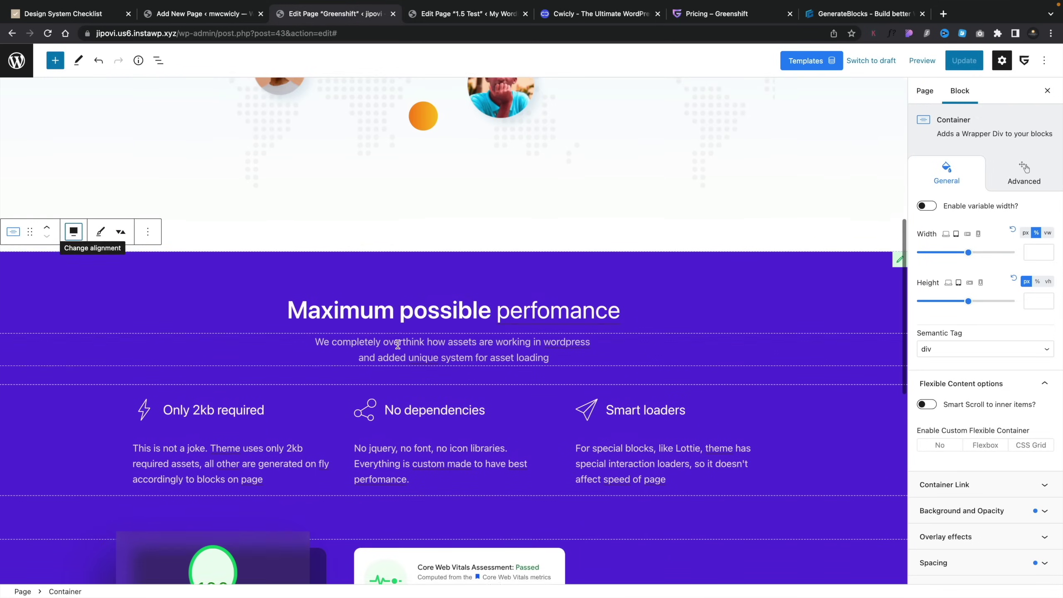
{"action": "scroll", "coordinate": [399, 347], "scroll_direction": "down", "scroll_amount": 5}
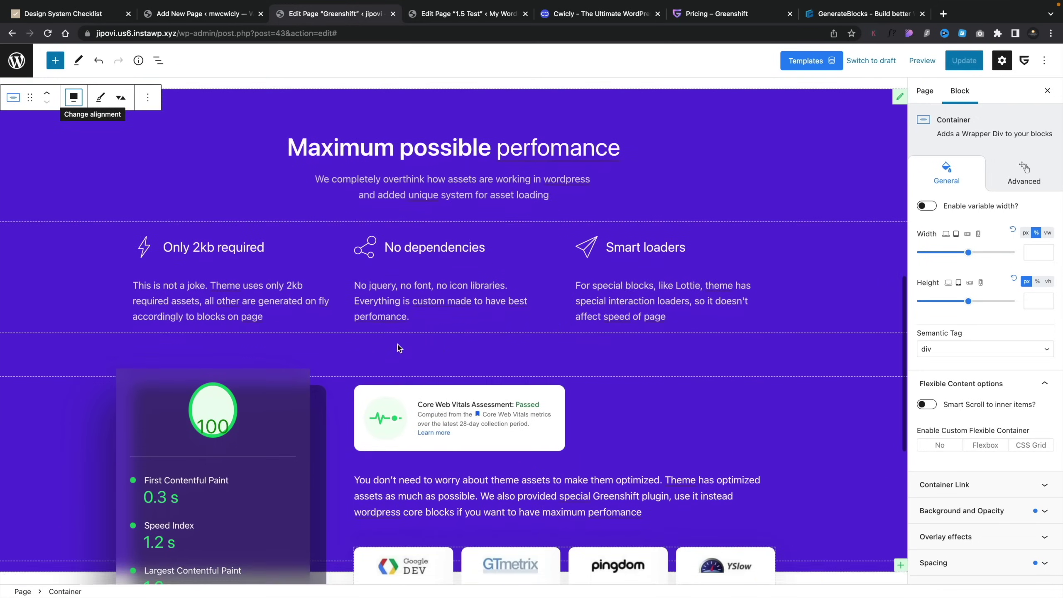
{"action": "scroll", "coordinate": [399, 348], "scroll_direction": "down", "scroll_amount": 1}
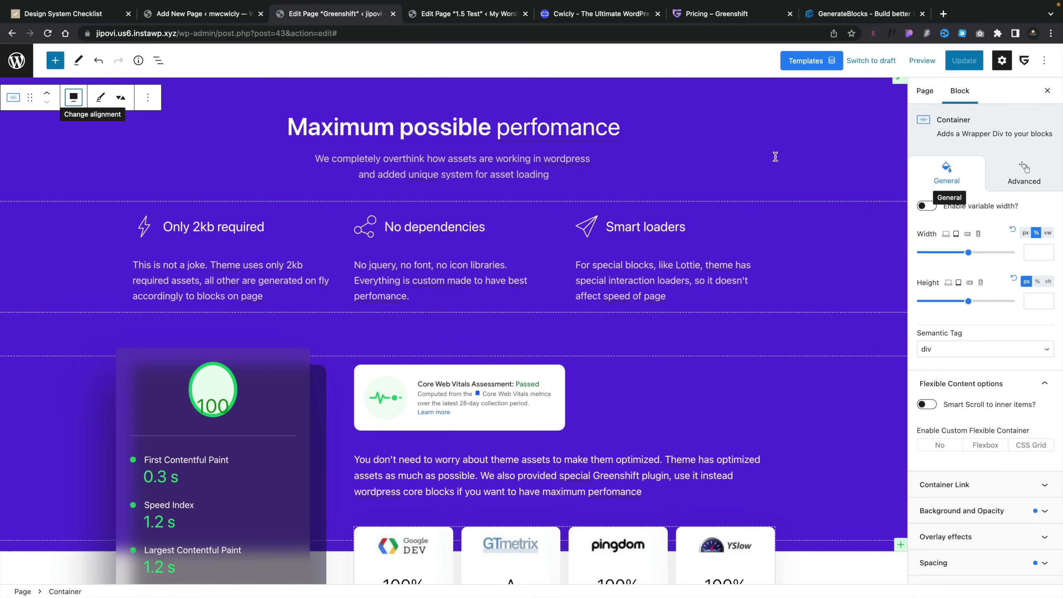
{"action": "left_click", "coordinate": [159, 61]}
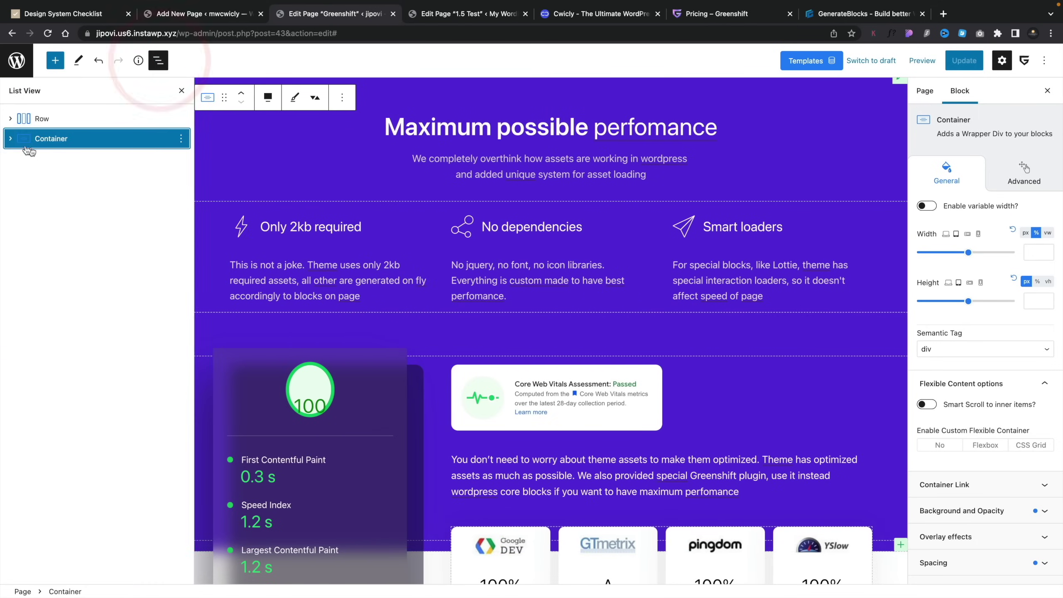
{"action": "left_click", "coordinate": [10, 139]}
{"action": "left_click", "coordinate": [23, 158]}
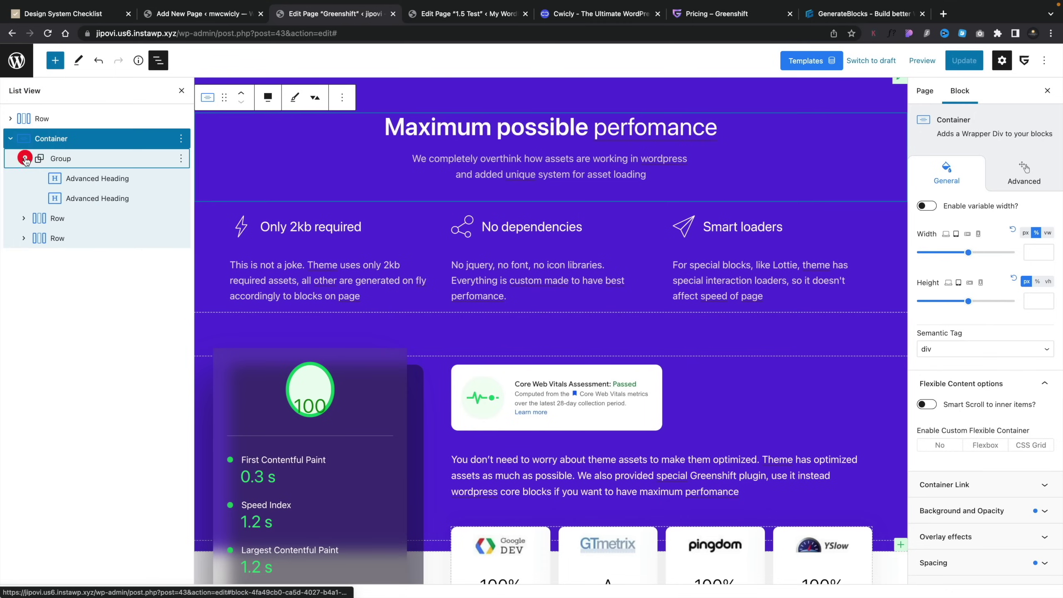
{"action": "left_click", "coordinate": [23, 218]}
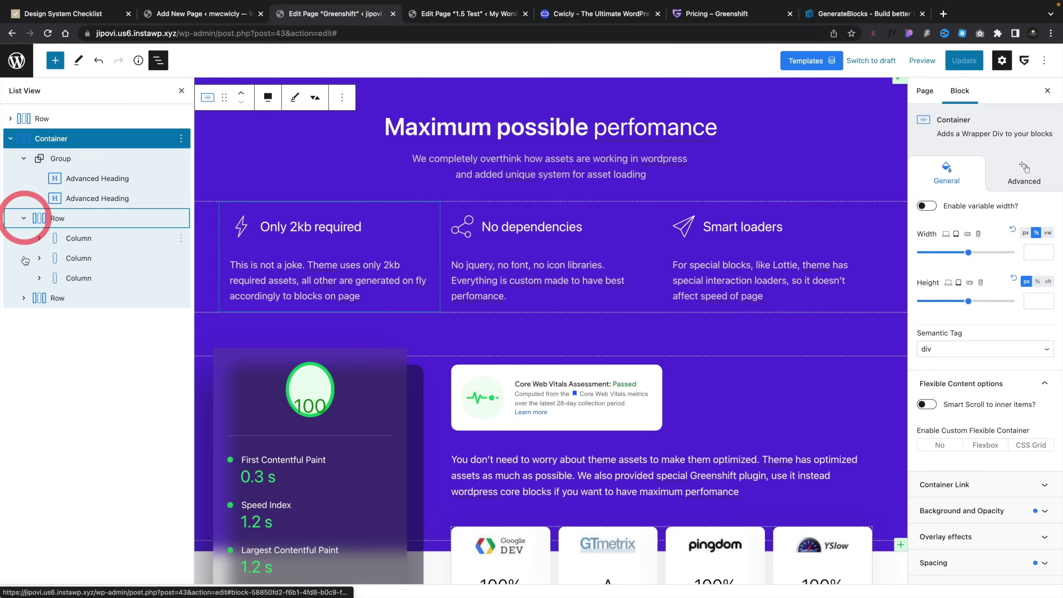
{"action": "left_click", "coordinate": [23, 298]}
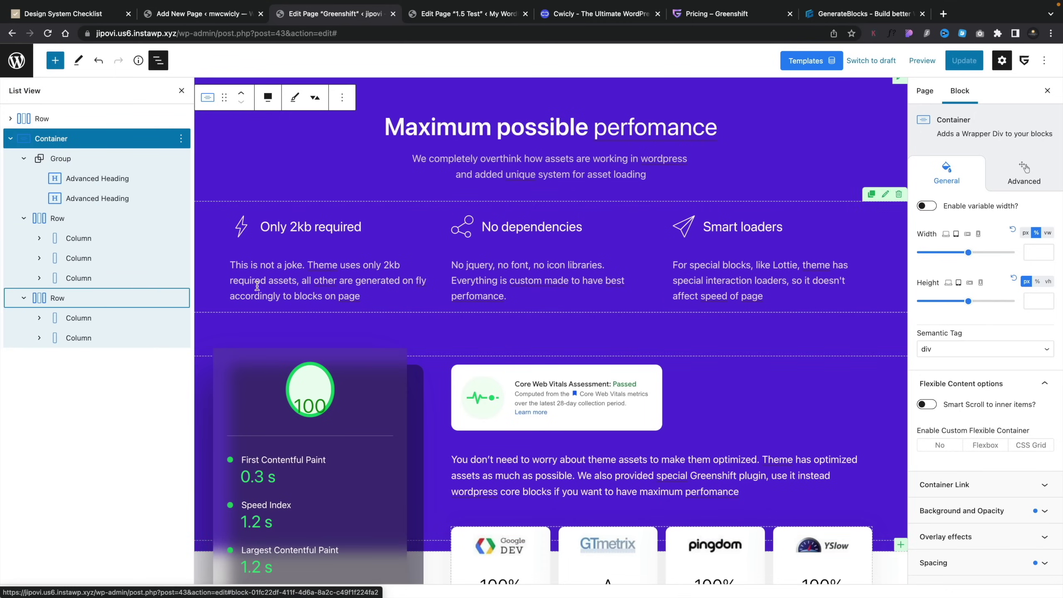
Browse the Greenshift block library: Container, Row, Advanced Heading, Icon Box, Progress Bar, Countdown
{"action": "left_click", "coordinate": [58, 60]}
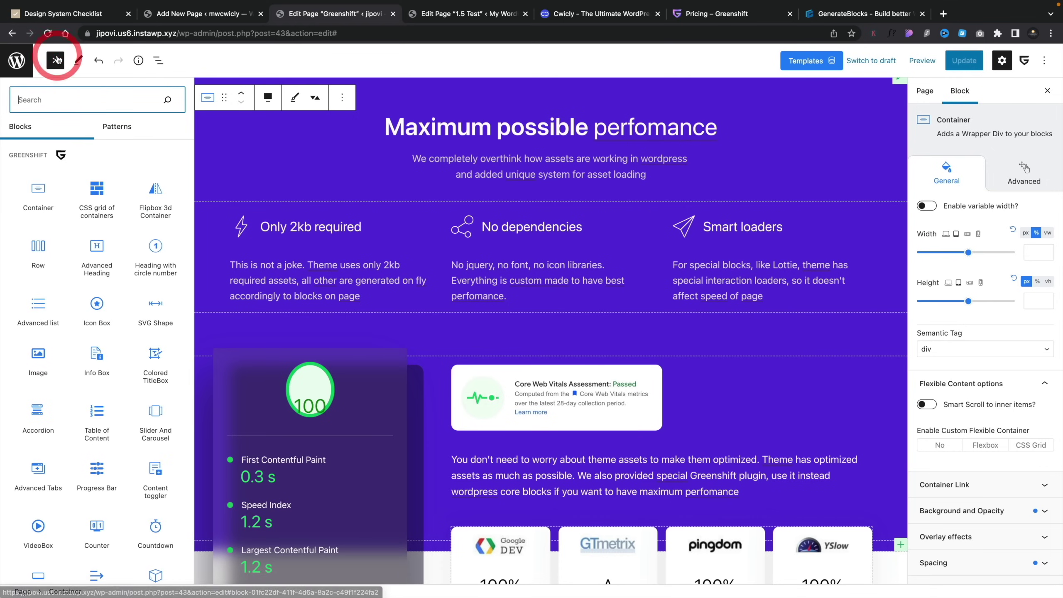
{"action": "scroll", "coordinate": [79, 271], "scroll_direction": "down", "scroll_amount": 1}
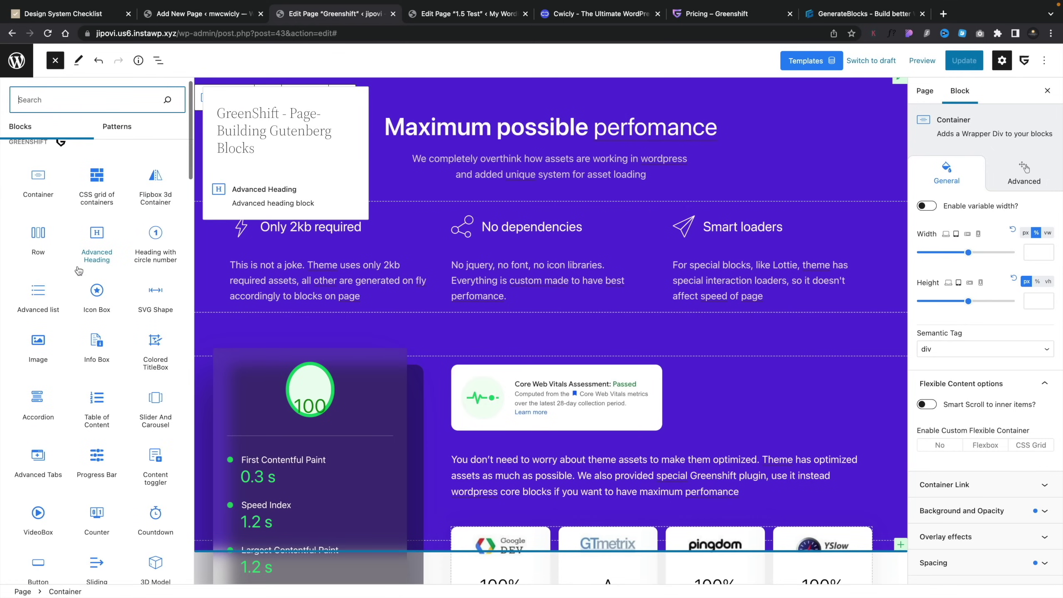
{"action": "scroll", "coordinate": [79, 270], "scroll_direction": "up", "scroll_amount": 1}
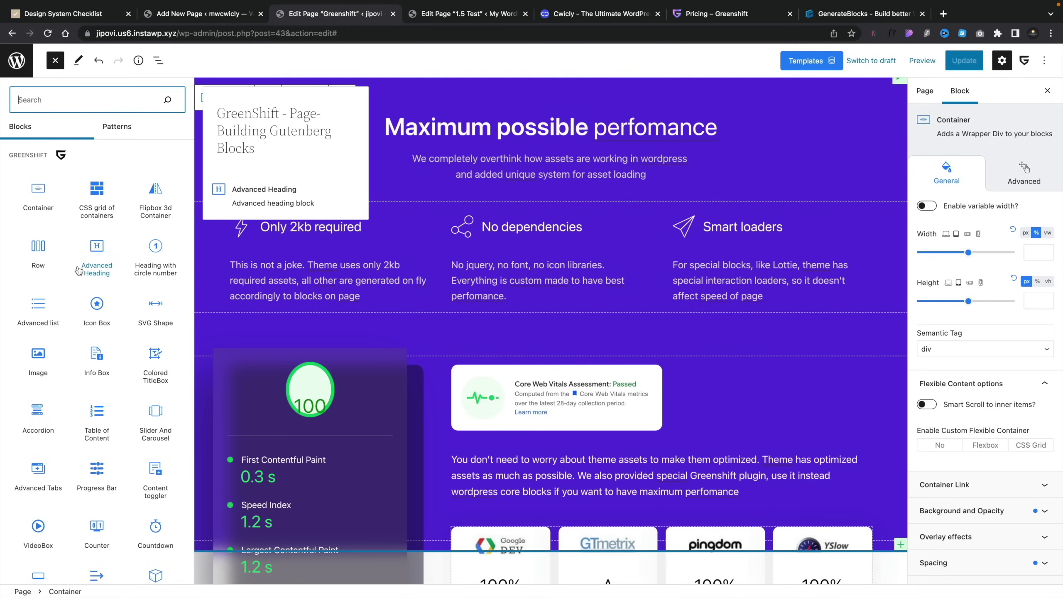
{"action": "scroll", "coordinate": [79, 271], "scroll_direction": "down", "scroll_amount": 5}
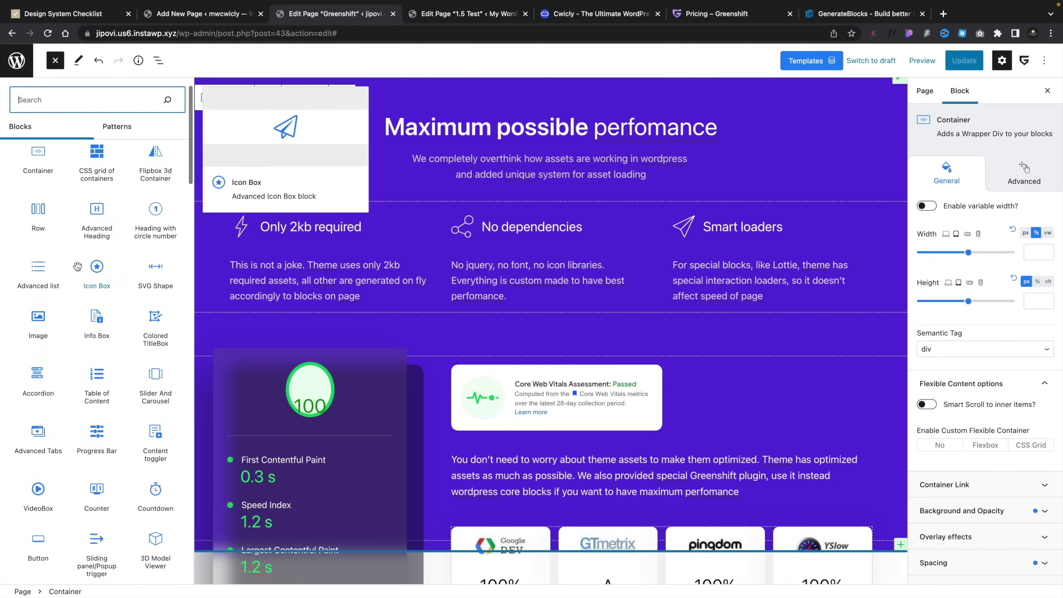
{"action": "scroll", "coordinate": [79, 270], "scroll_direction": "down", "scroll_amount": 3}
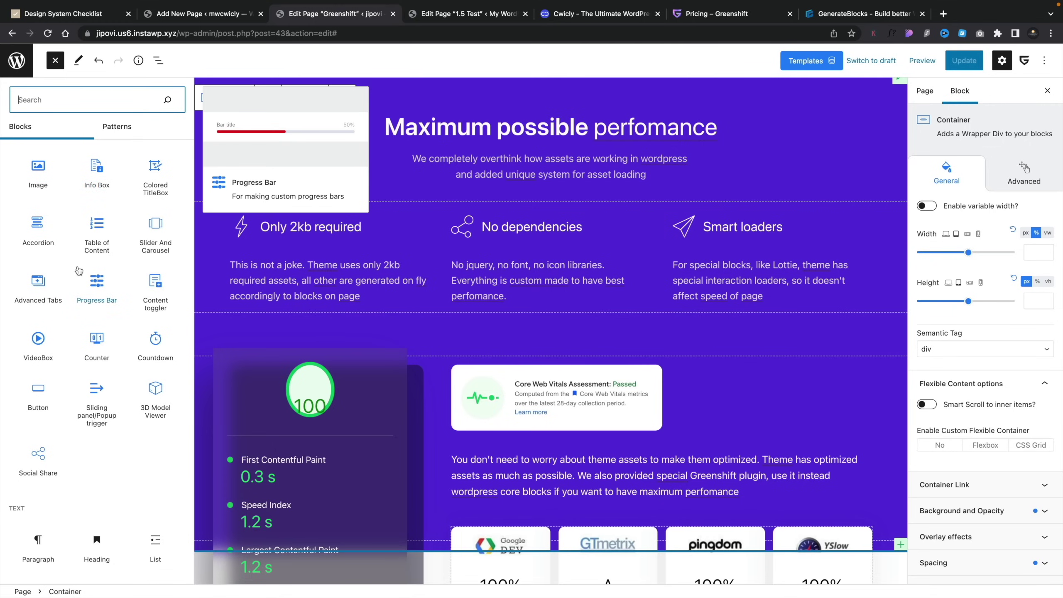
{"action": "left_click", "coordinate": [949, 173]}
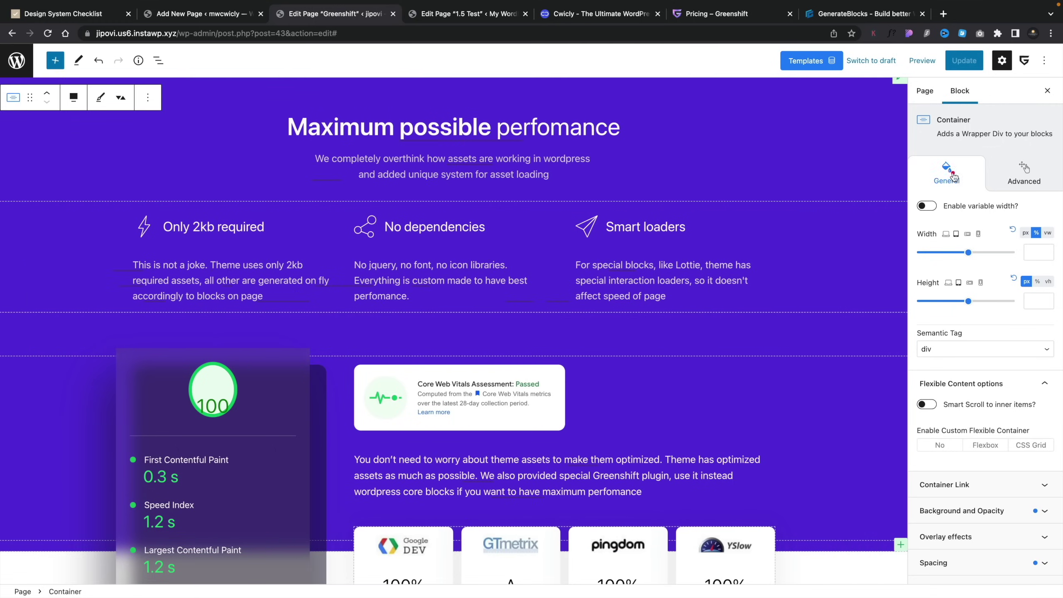
{"action": "left_click", "coordinate": [966, 237]}
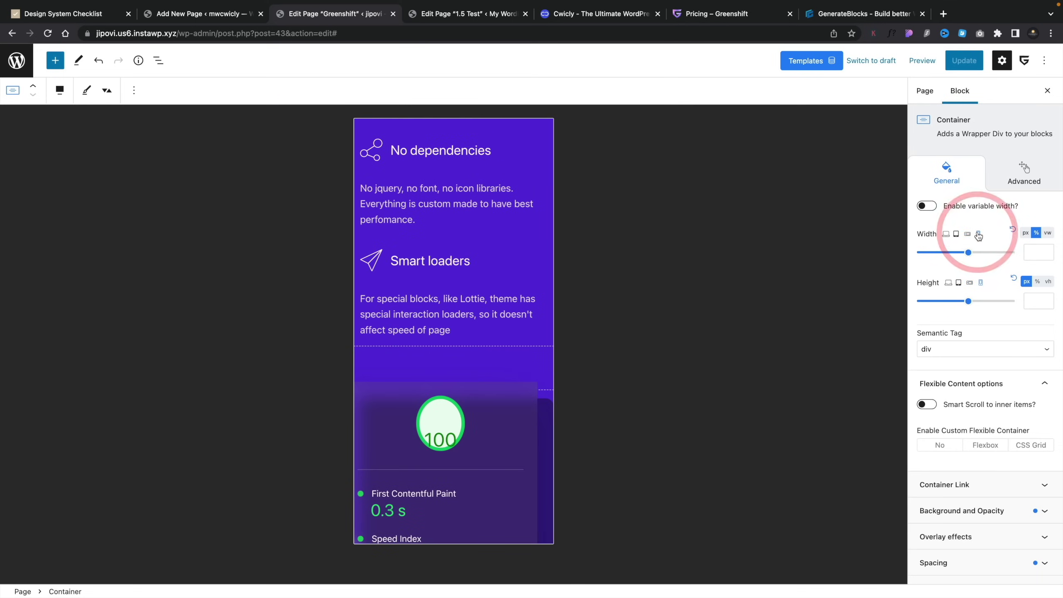
{"action": "left_click", "coordinate": [947, 235]}
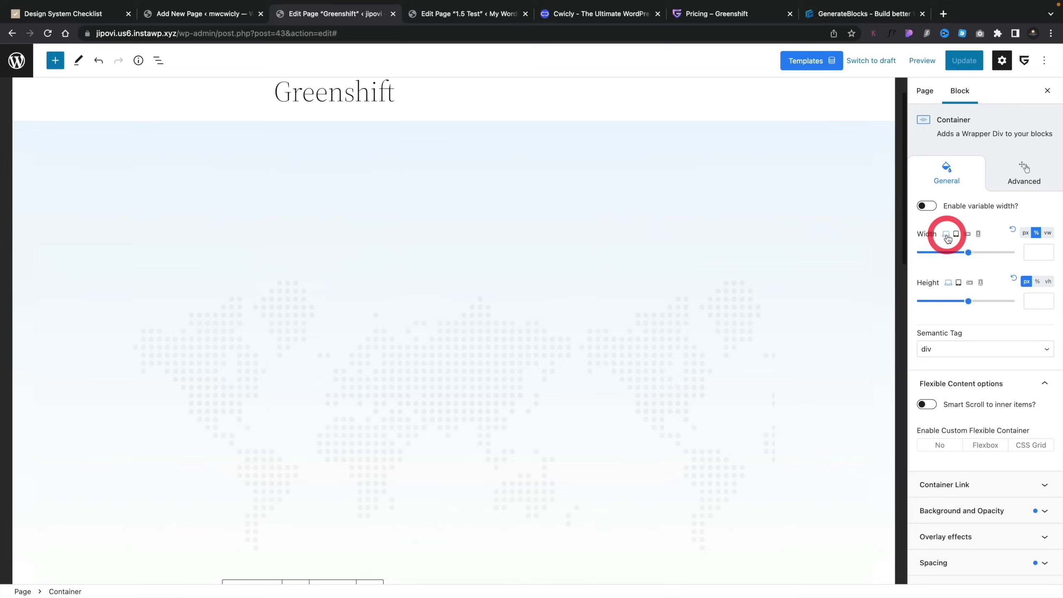
{"action": "scroll", "coordinate": [721, 370], "scroll_direction": "down", "scroll_amount": 5}
{"action": "scroll", "coordinate": [721, 371], "scroll_direction": "down", "scroll_amount": 8}
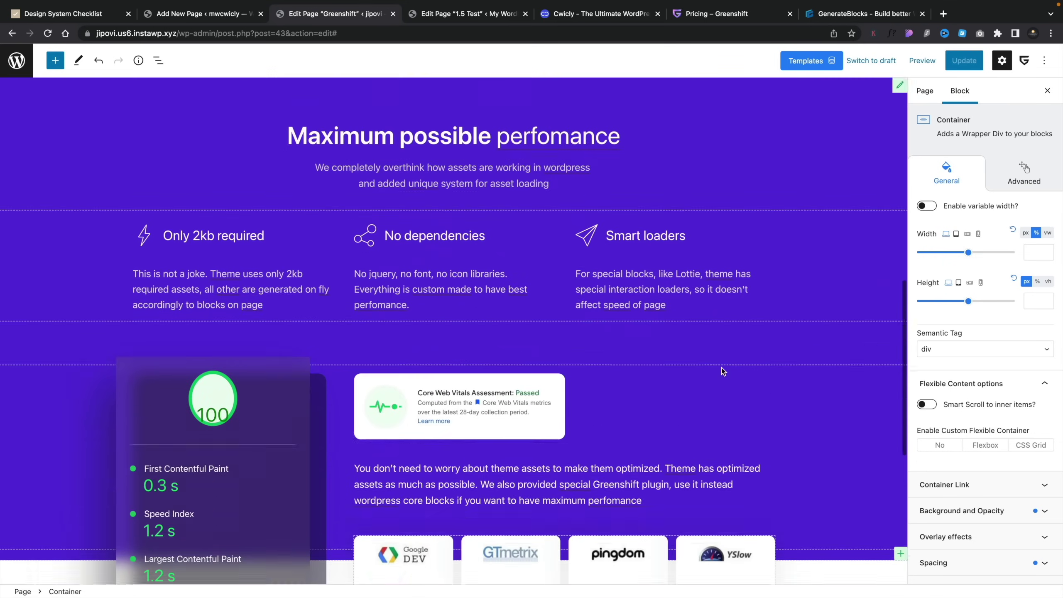
{"action": "scroll", "coordinate": [1014, 407], "scroll_direction": "down", "scroll_amount": 2}
{"action": "scroll", "coordinate": [1011, 398], "scroll_direction": "down", "scroll_amount": 2}
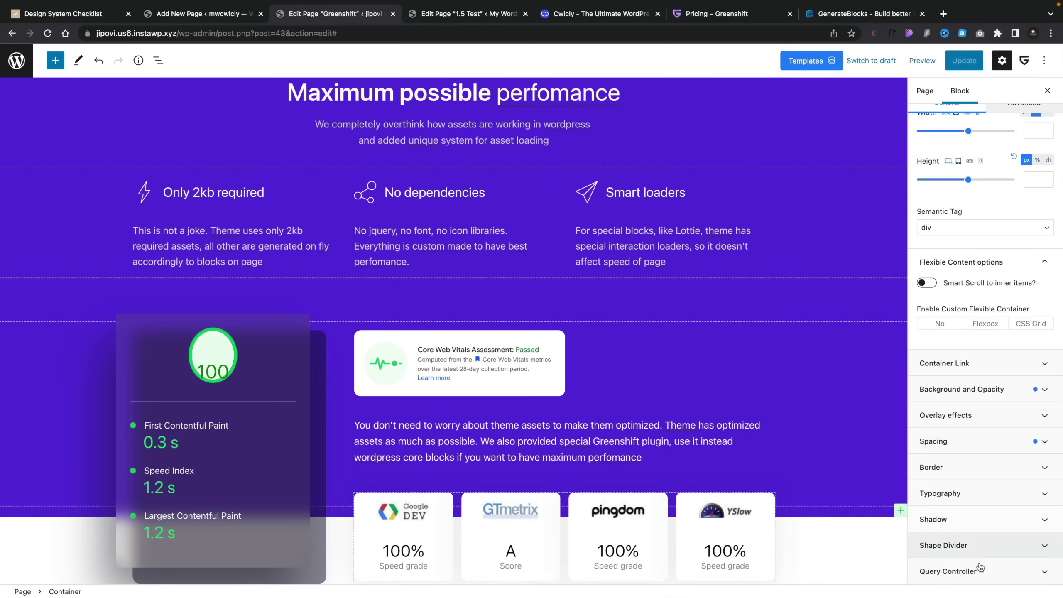
{"action": "scroll", "coordinate": [1028, 180], "scroll_direction": "up", "scroll_amount": 3}
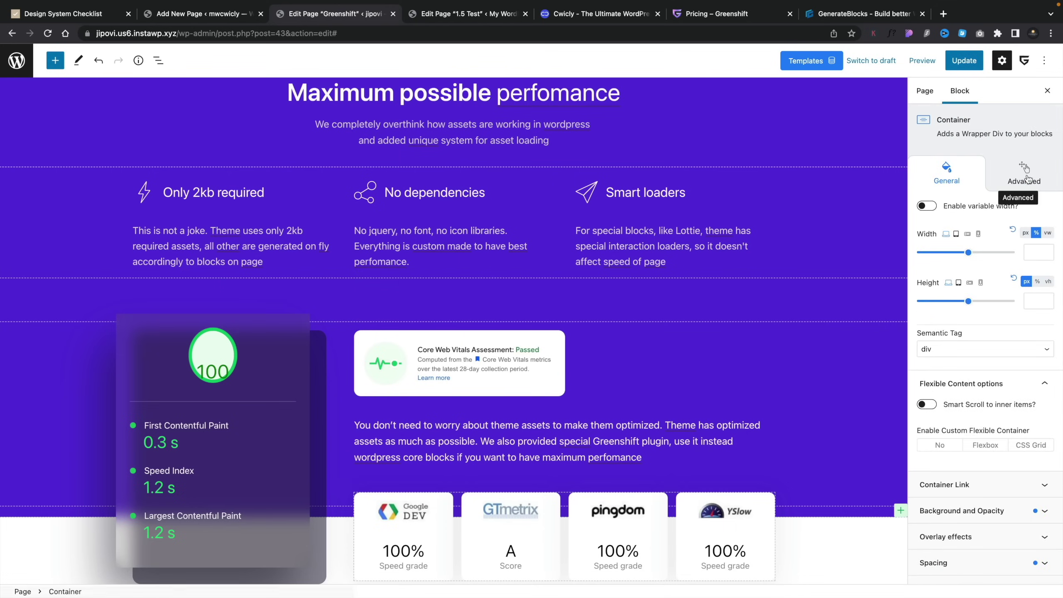
Explore the Container's animation options, toggling GSAP on and off and expanding Css Transform
{"action": "left_click", "coordinate": [1026, 176]}
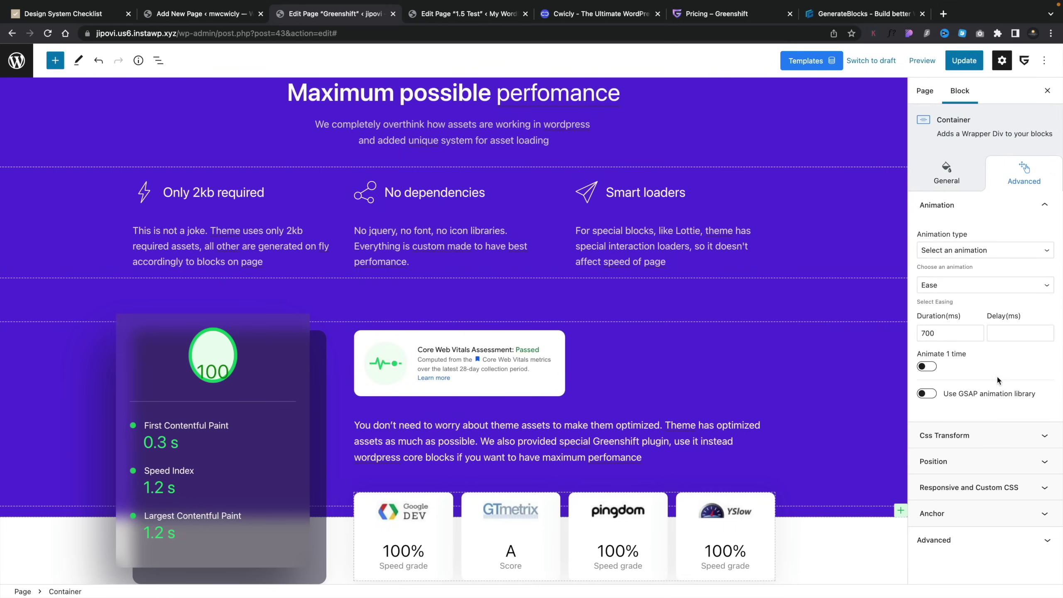
{"action": "left_click", "coordinate": [971, 251]}
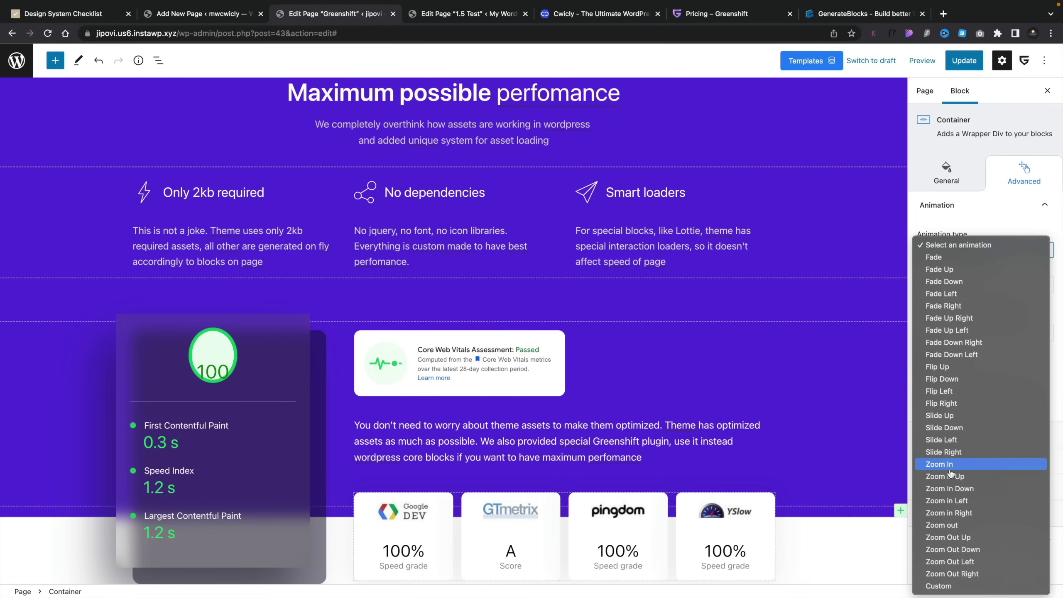
{"action": "left_click", "coordinate": [1012, 211]}
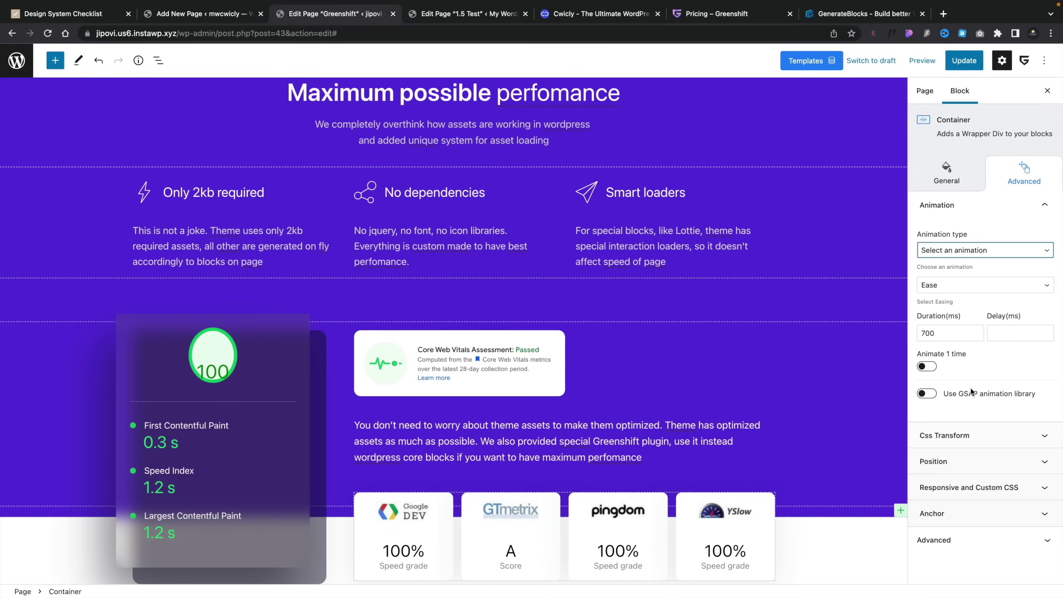
{"action": "left_click", "coordinate": [929, 396]}
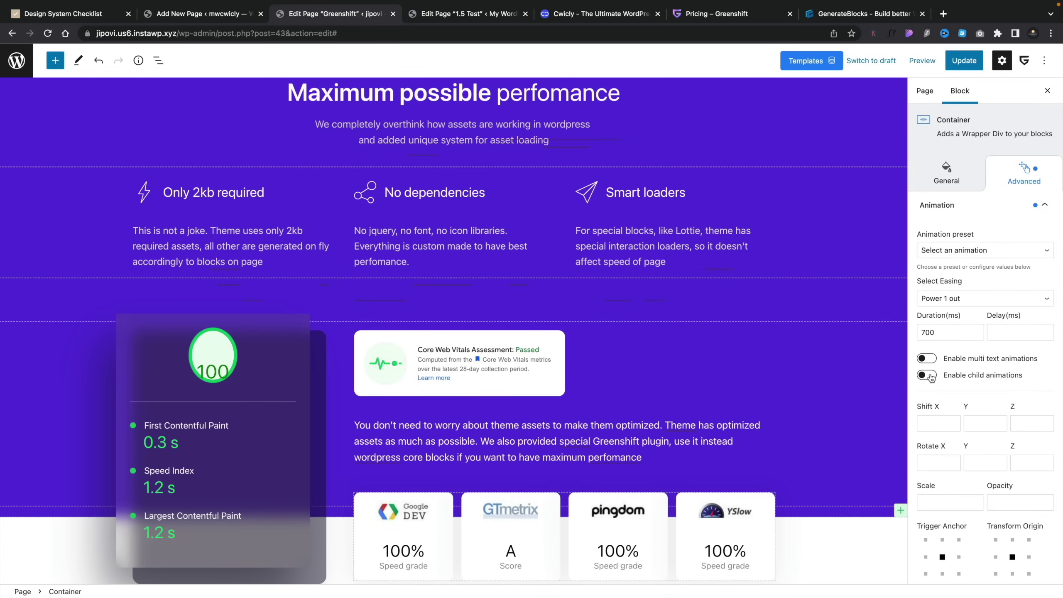
{"action": "left_click", "coordinate": [929, 377]}
{"action": "left_click", "coordinate": [948, 436]}
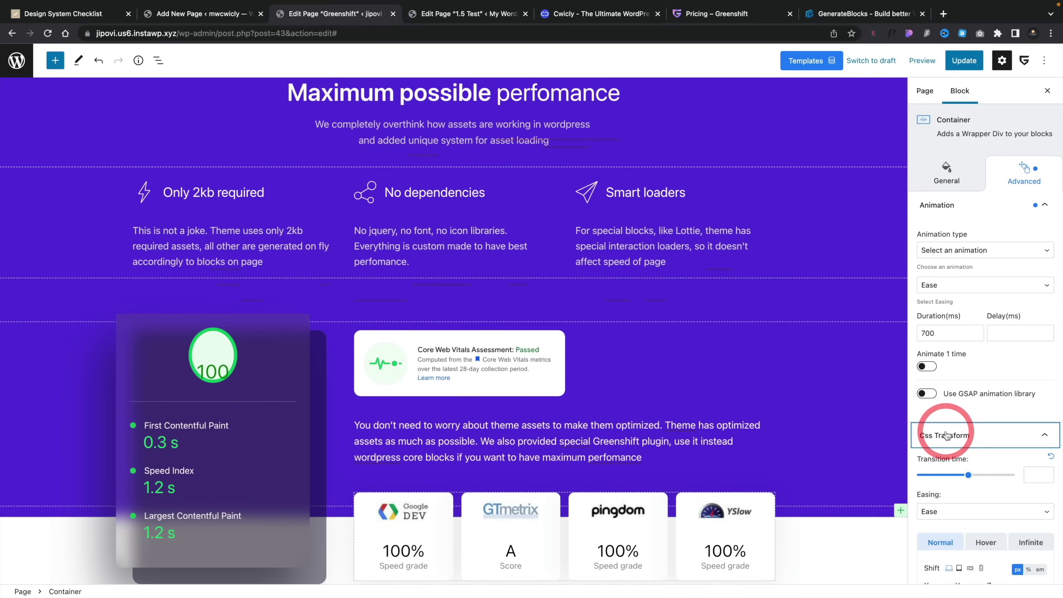
Return to the Container's General settings and scroll through height, div tag and spacing
{"action": "scroll", "coordinate": [947, 436], "scroll_direction": "down", "scroll_amount": 5}
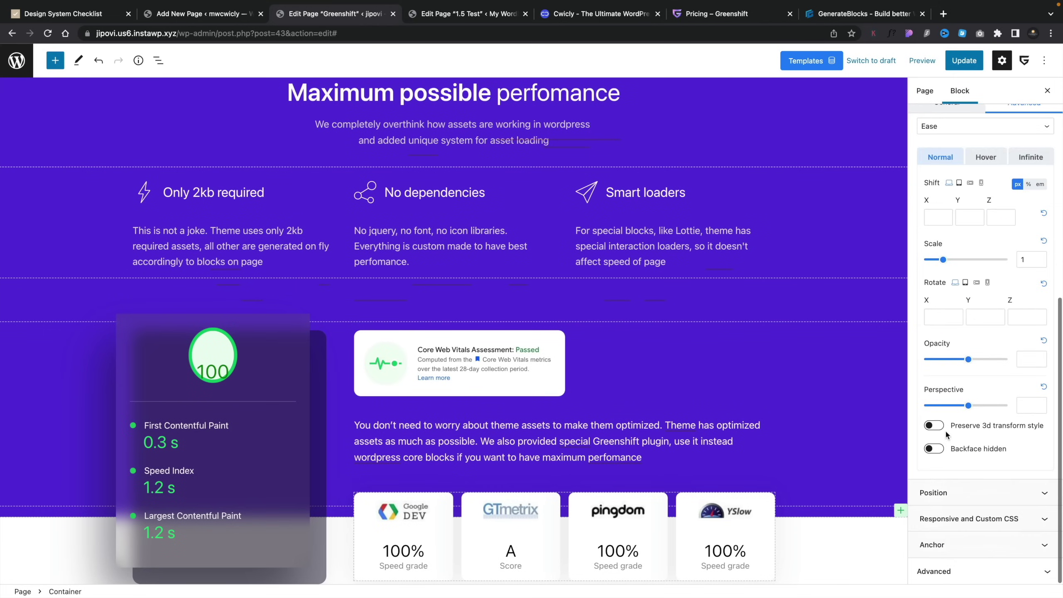
{"action": "scroll", "coordinate": [945, 430], "scroll_direction": "up", "scroll_amount": 5}
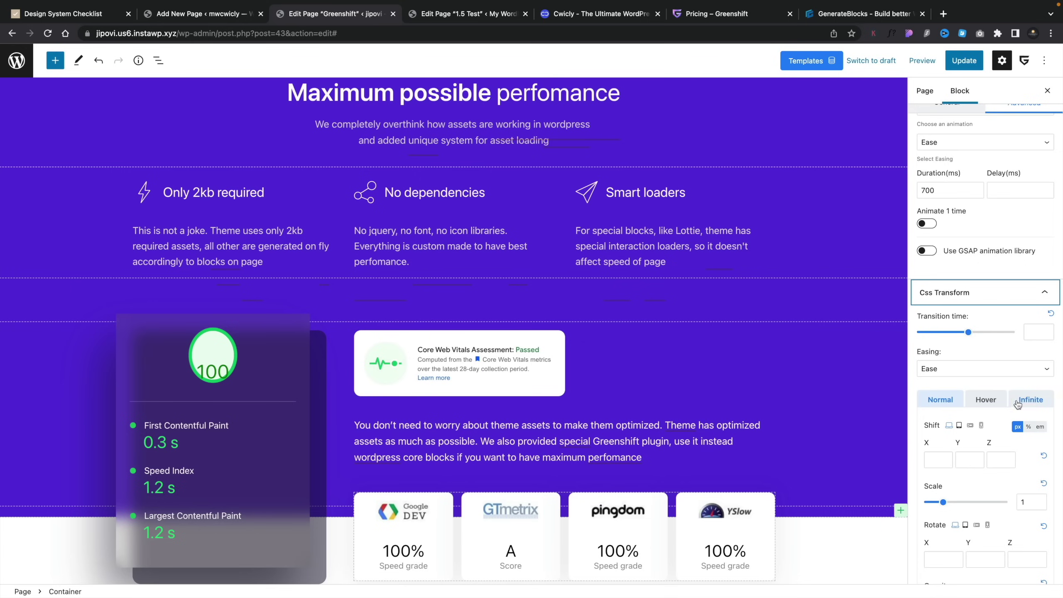
{"action": "scroll", "coordinate": [1023, 344], "scroll_direction": "up", "scroll_amount": 3}
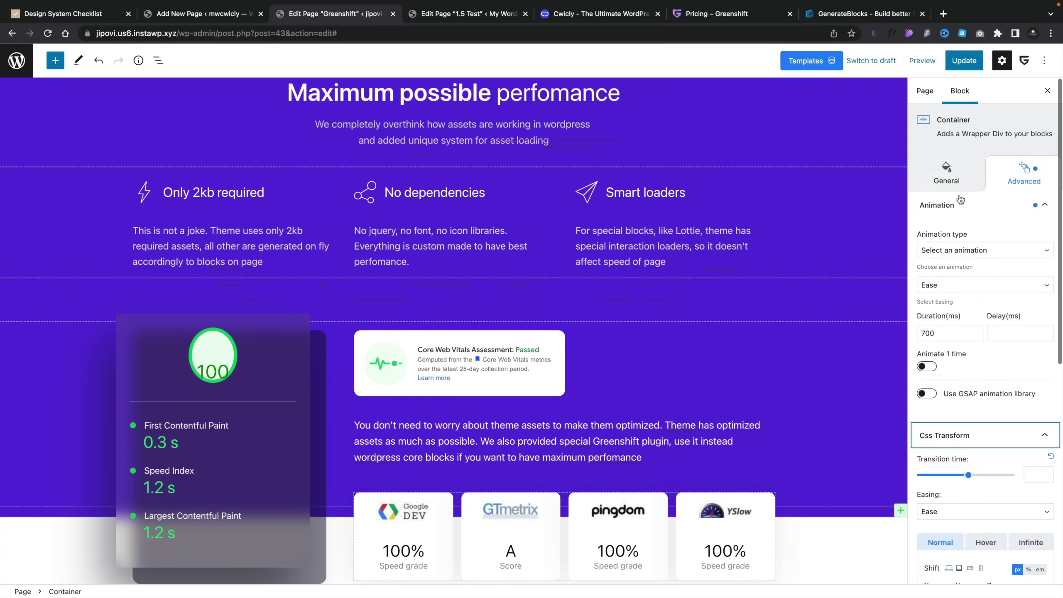
{"action": "left_click", "coordinate": [947, 172]}
{"action": "scroll", "coordinate": [960, 414], "scroll_direction": "down", "scroll_amount": 4}
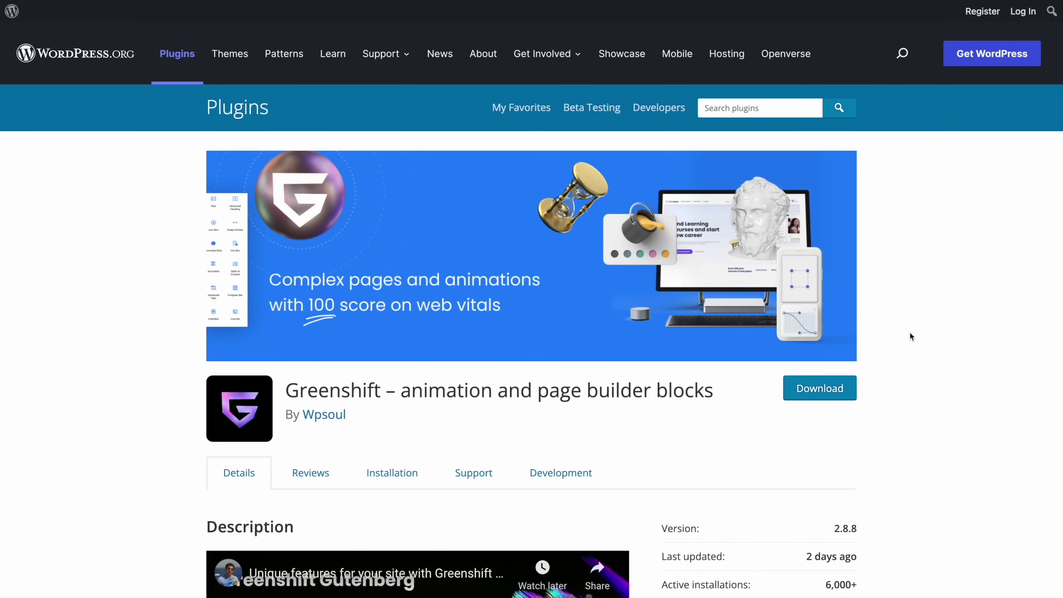
Scroll the Greenshift 2.8.8 plugin page down to its Description and Ratings
{"action": "scroll", "coordinate": [911, 334], "scroll_direction": "down", "scroll_amount": 3}
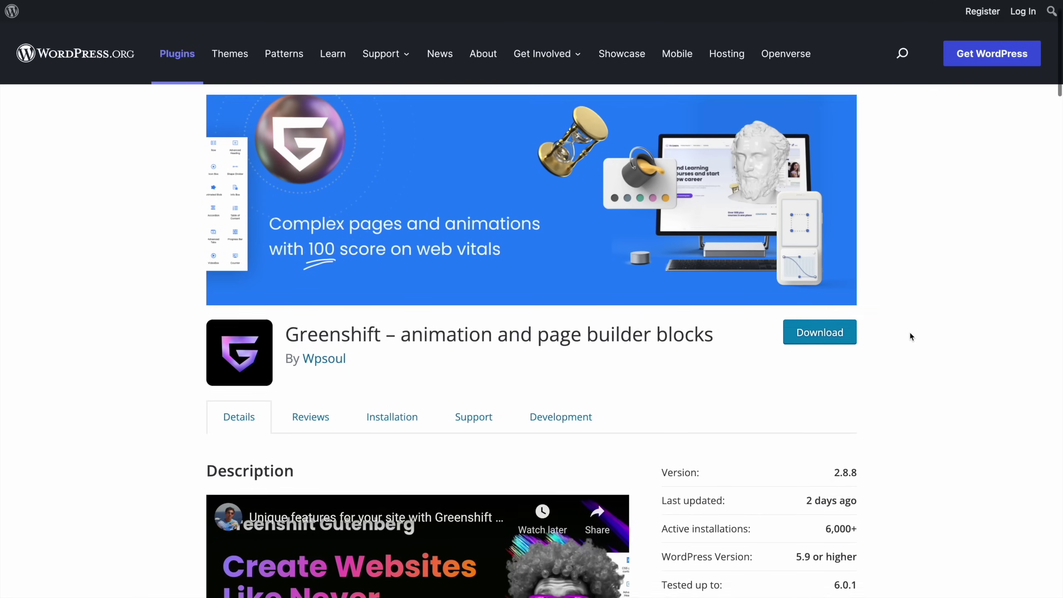
{"action": "scroll", "coordinate": [911, 337], "scroll_direction": "down", "scroll_amount": 3}
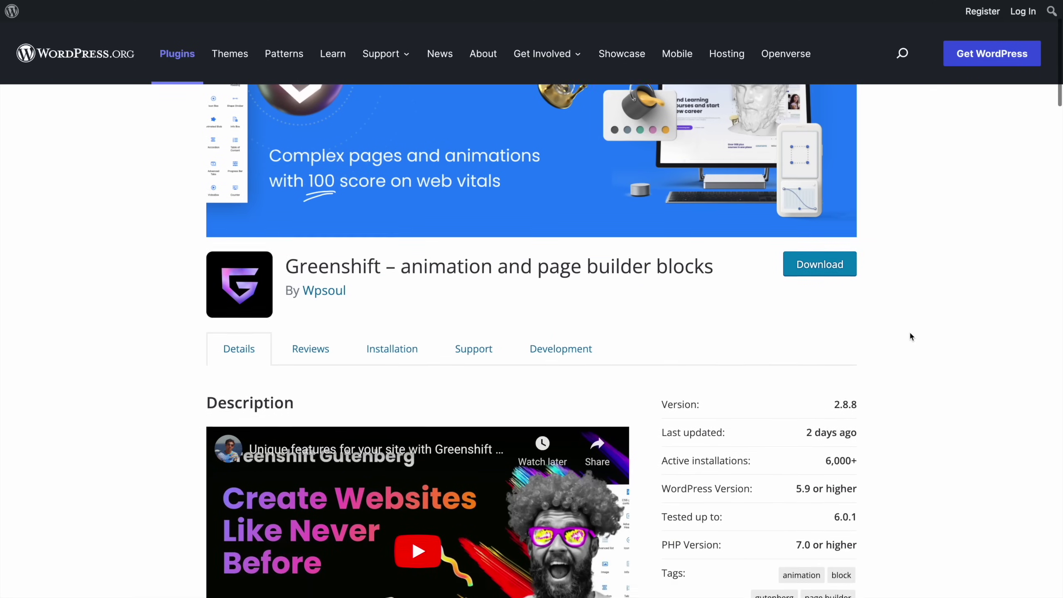
{"action": "scroll", "coordinate": [910, 335], "scroll_direction": "down", "scroll_amount": 3}
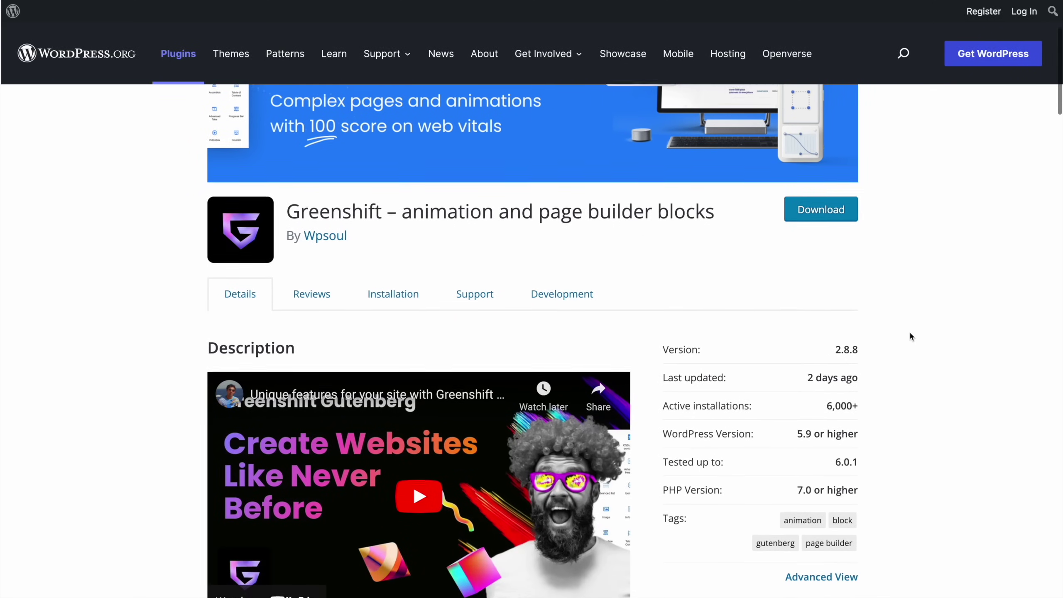
{"action": "scroll", "coordinate": [911, 334], "scroll_direction": "down", "scroll_amount": 3}
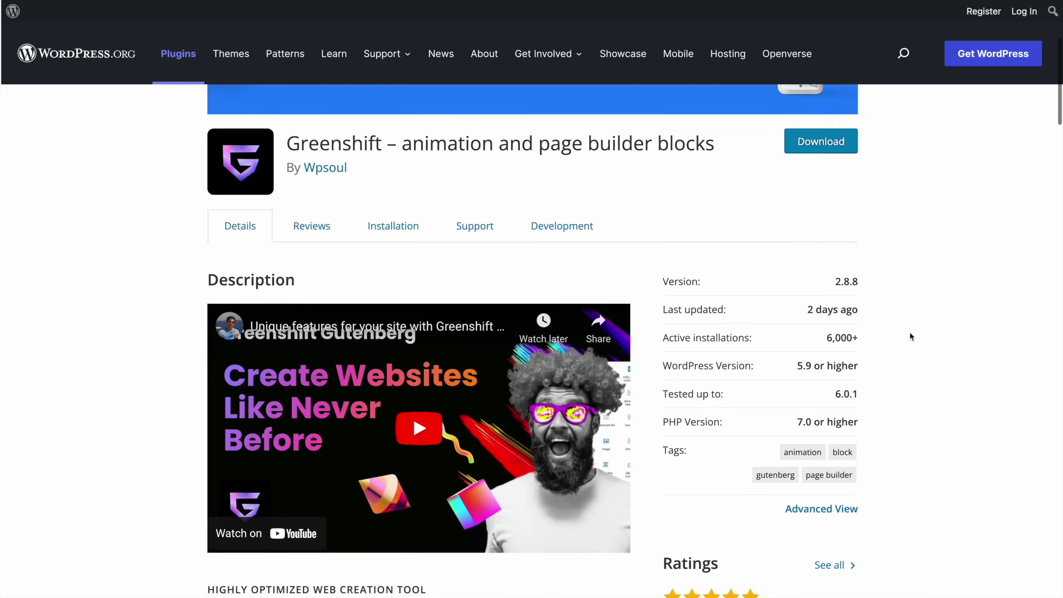
{"action": "scroll", "coordinate": [910, 331], "scroll_direction": "down", "scroll_amount": 3}
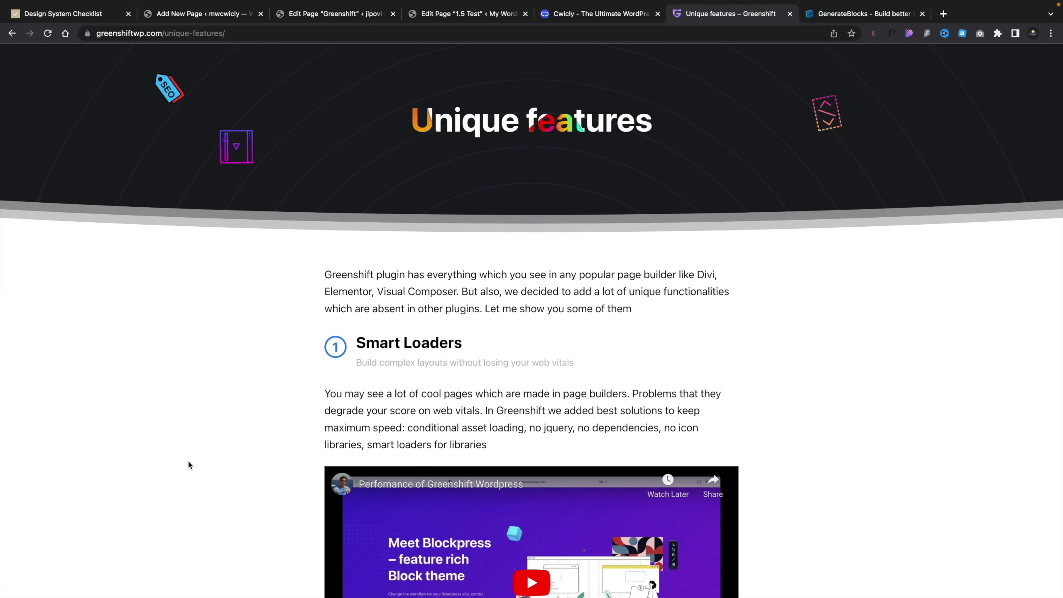
Scroll through Greenshift's numbered Unique features sections, from Smart Loaders down to Overlay transitions
{"action": "scroll", "coordinate": [189, 464], "scroll_direction": "down", "scroll_amount": 5}
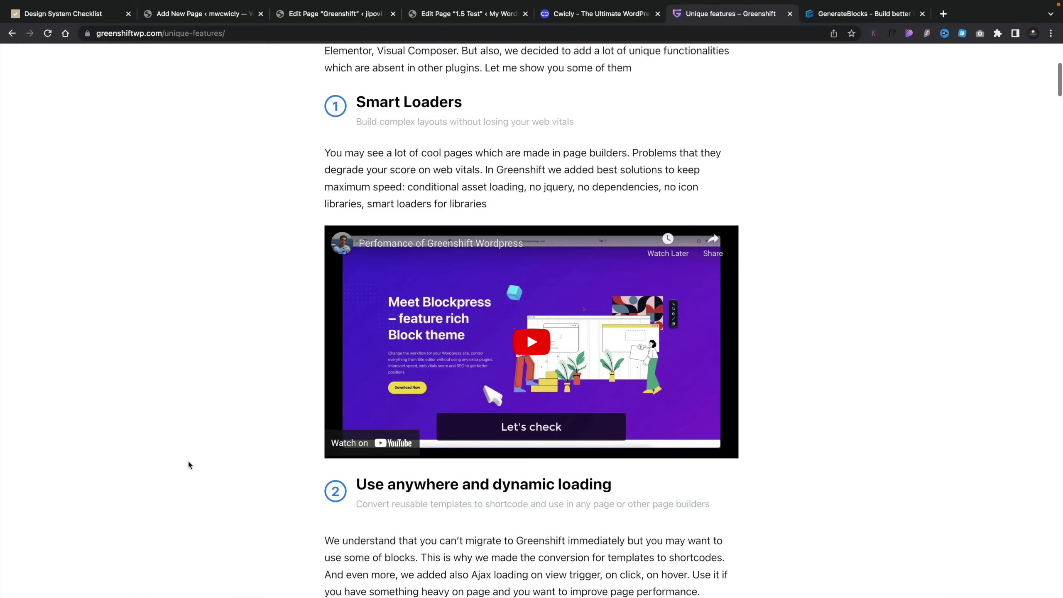
{"action": "scroll", "coordinate": [189, 464], "scroll_direction": "down", "scroll_amount": 8}
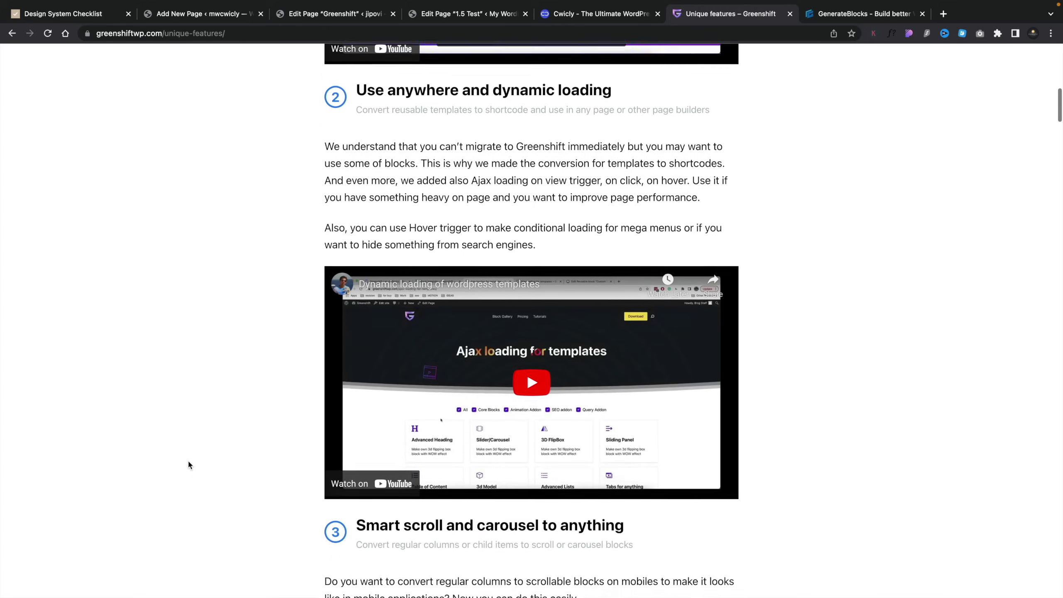
{"action": "scroll", "coordinate": [189, 464], "scroll_direction": "down", "scroll_amount": 8}
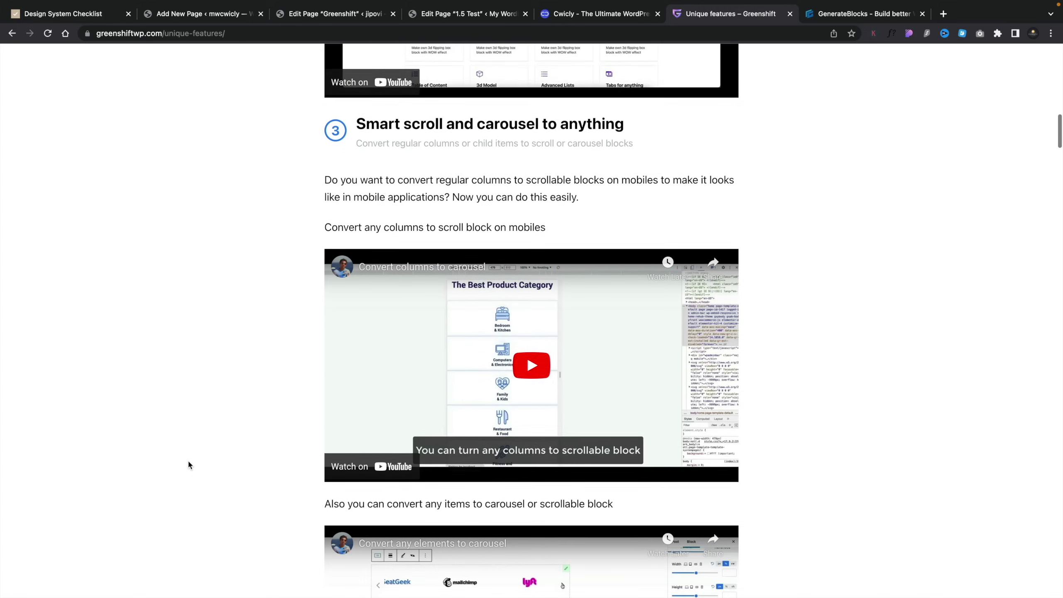
{"action": "scroll", "coordinate": [189, 464], "scroll_direction": "down", "scroll_amount": 11}
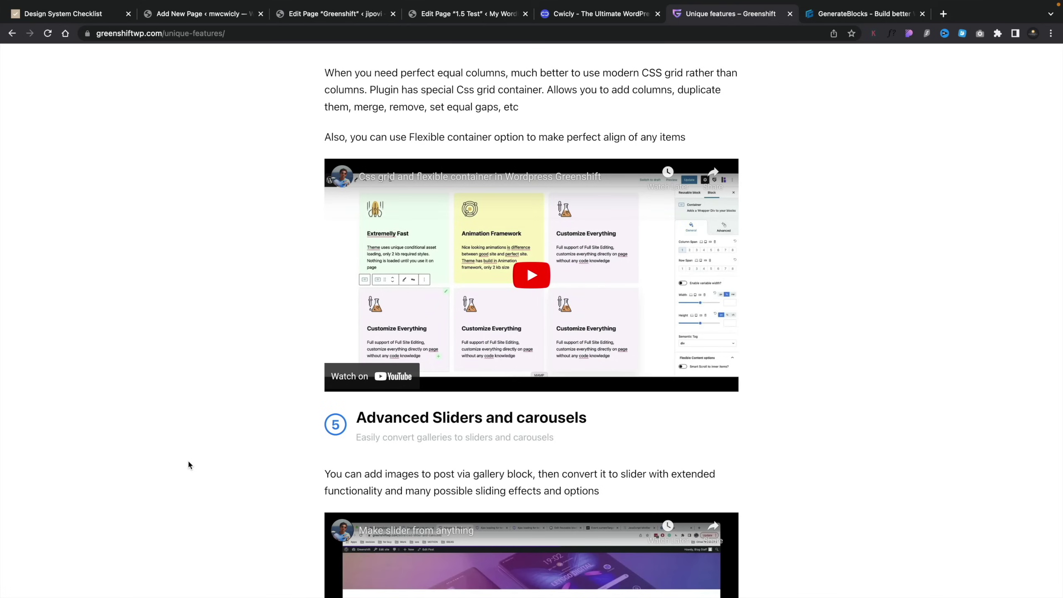
{"action": "scroll", "coordinate": [189, 463], "scroll_direction": "down", "scroll_amount": 1}
{"action": "scroll", "coordinate": [189, 464], "scroll_direction": "down", "scroll_amount": 8}
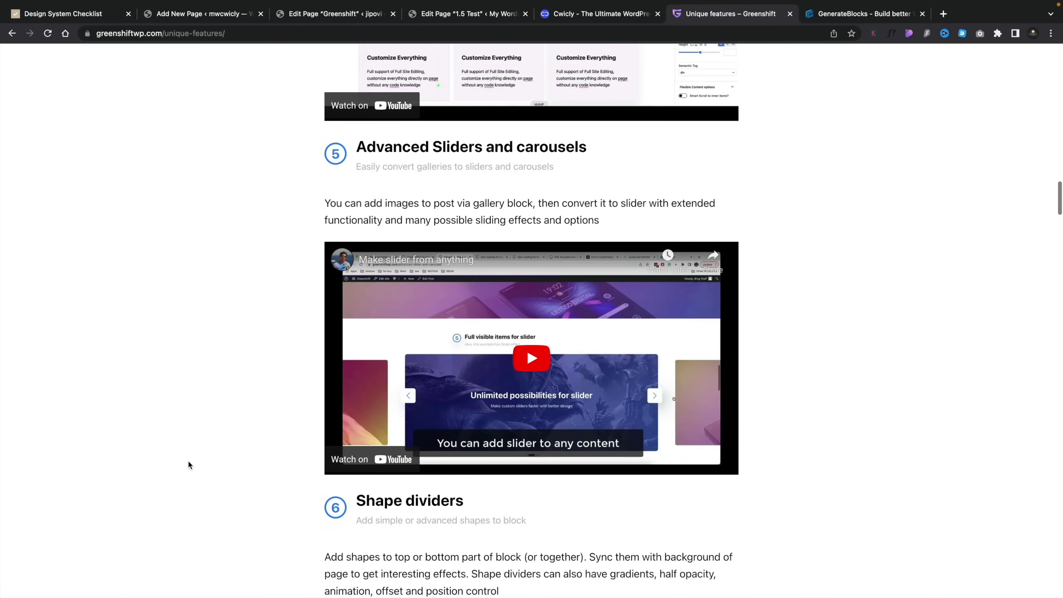
{"action": "scroll", "coordinate": [188, 465], "scroll_direction": "down", "scroll_amount": 20}
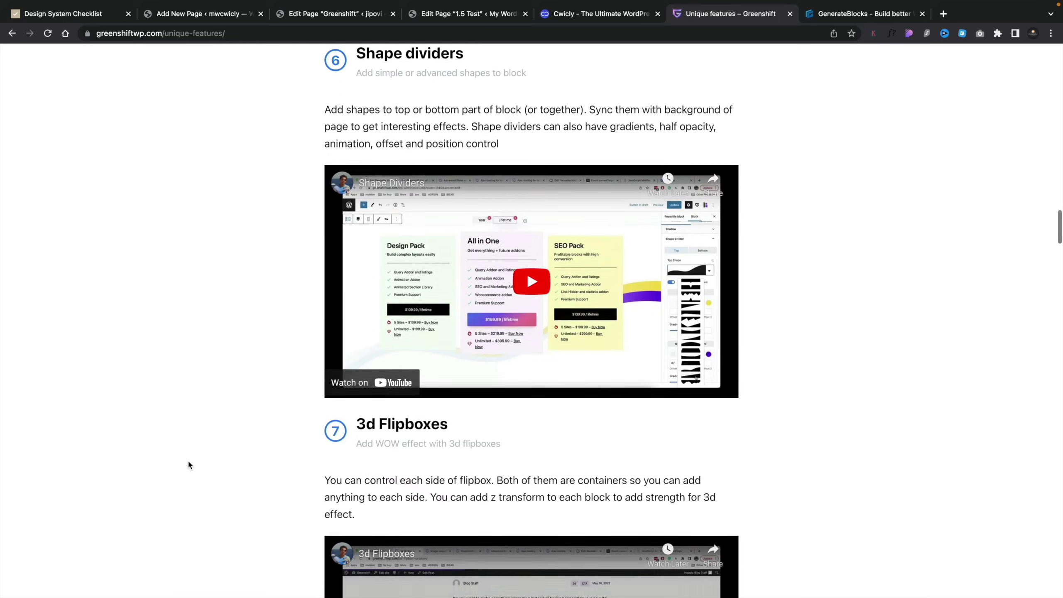
{"action": "scroll", "coordinate": [189, 464], "scroll_direction": "down", "scroll_amount": 20}
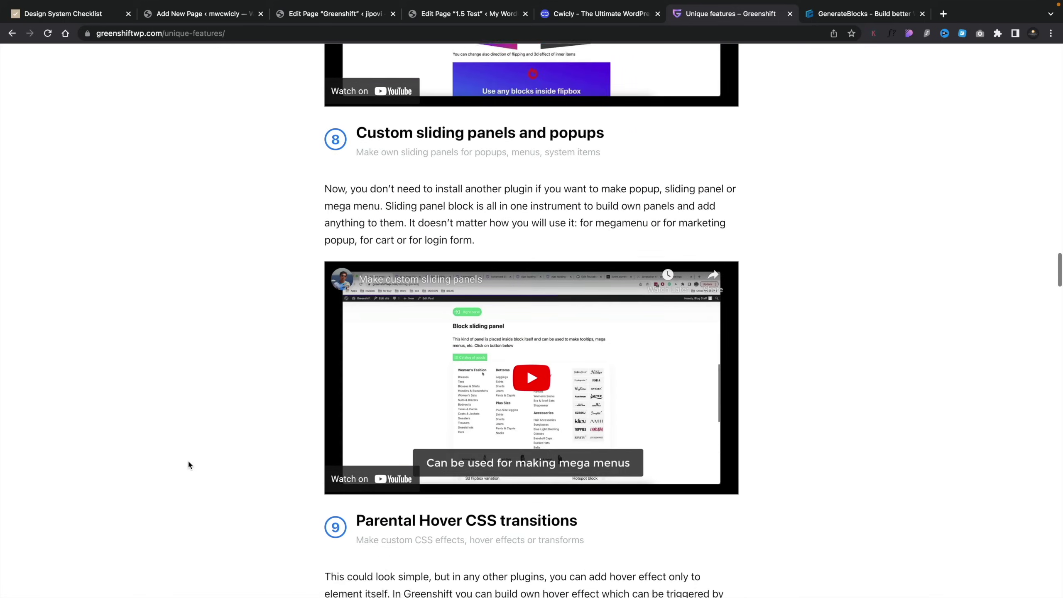
{"action": "scroll", "coordinate": [188, 465], "scroll_direction": "down", "scroll_amount": 13}
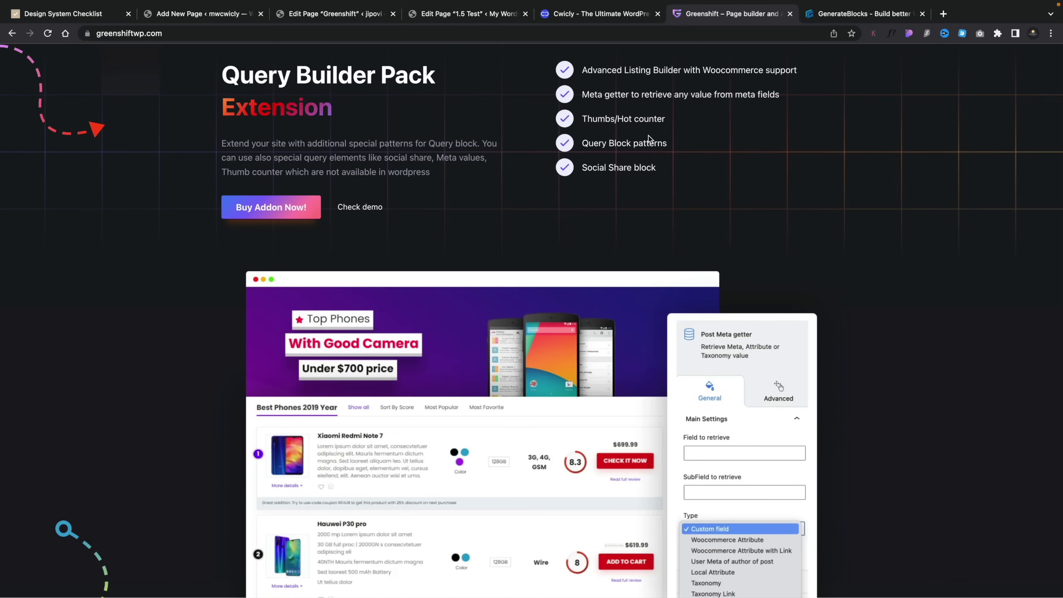
{"action": "scroll", "coordinate": [648, 136], "scroll_direction": "down", "scroll_amount": 3}
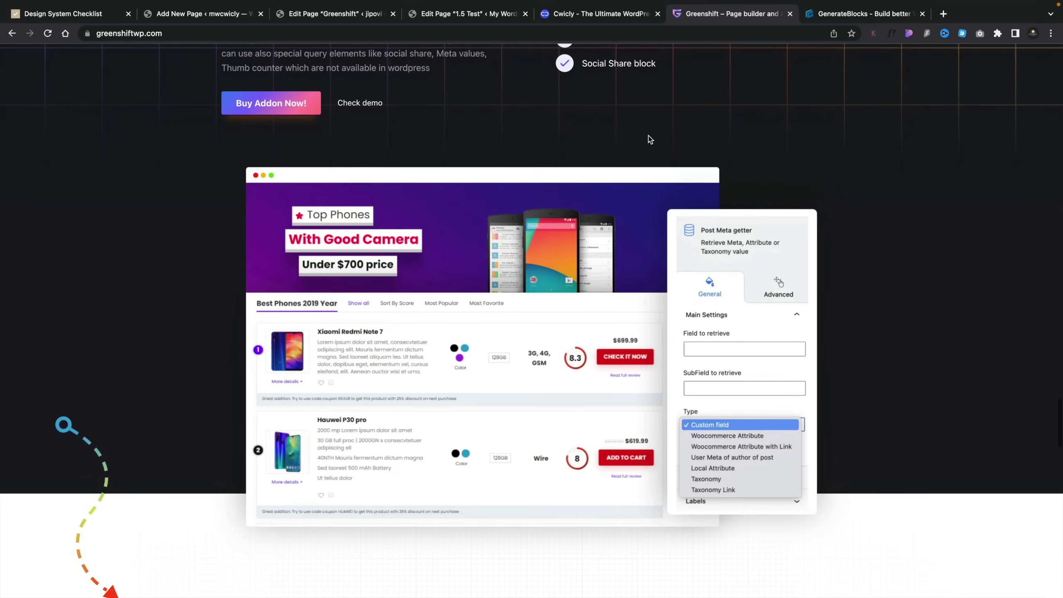
{"action": "scroll", "coordinate": [648, 135], "scroll_direction": "down", "scroll_amount": 1}
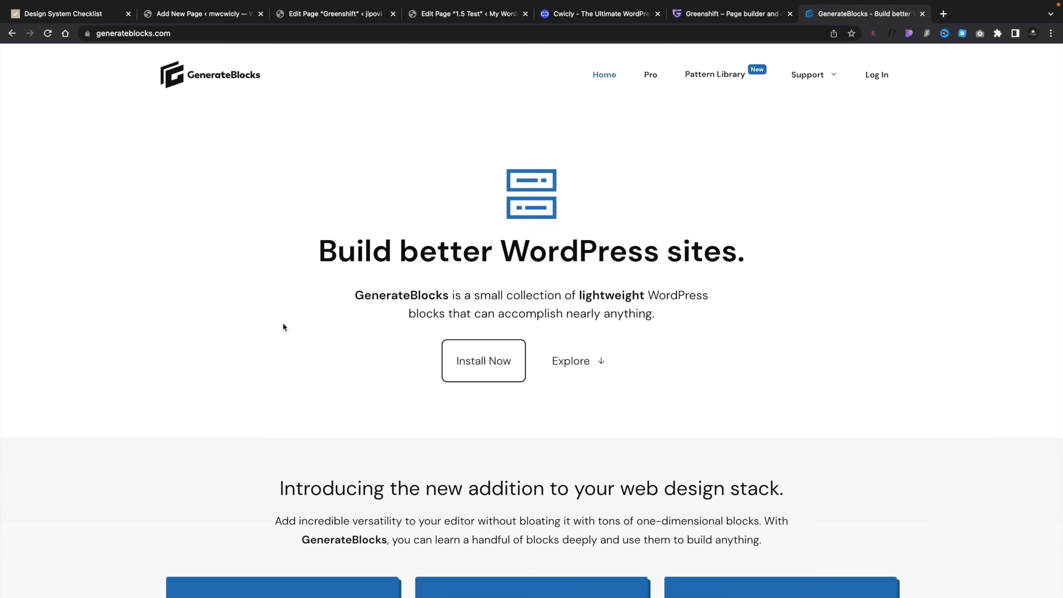
In the 1.5 Test page editor, select the Query Loop block to show its Posts, 2-per-page query
{"action": "left_click", "coordinate": [482, 13]}
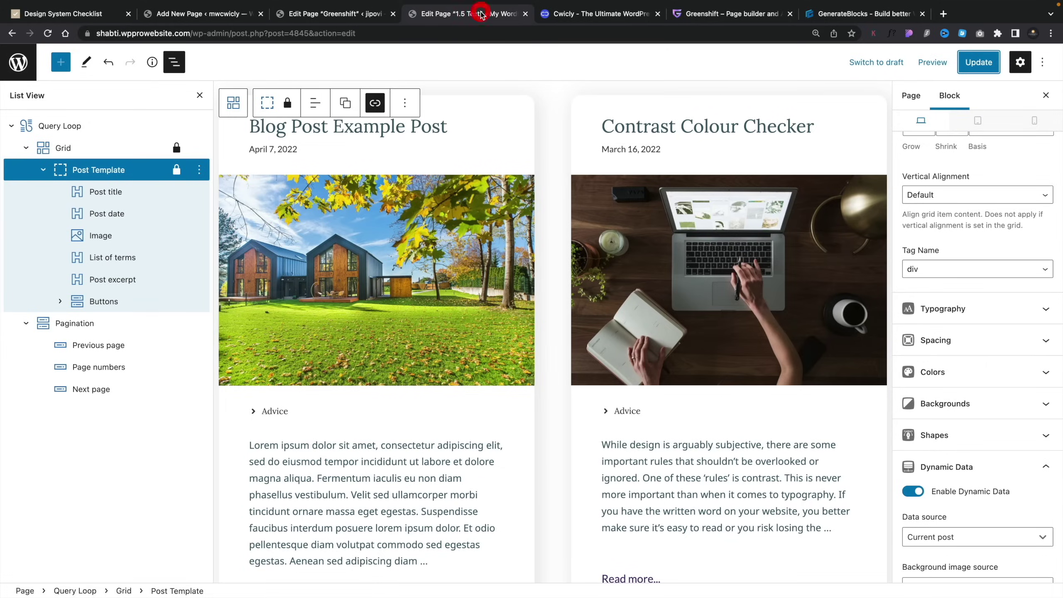
{"action": "left_click", "coordinate": [557, 69]}
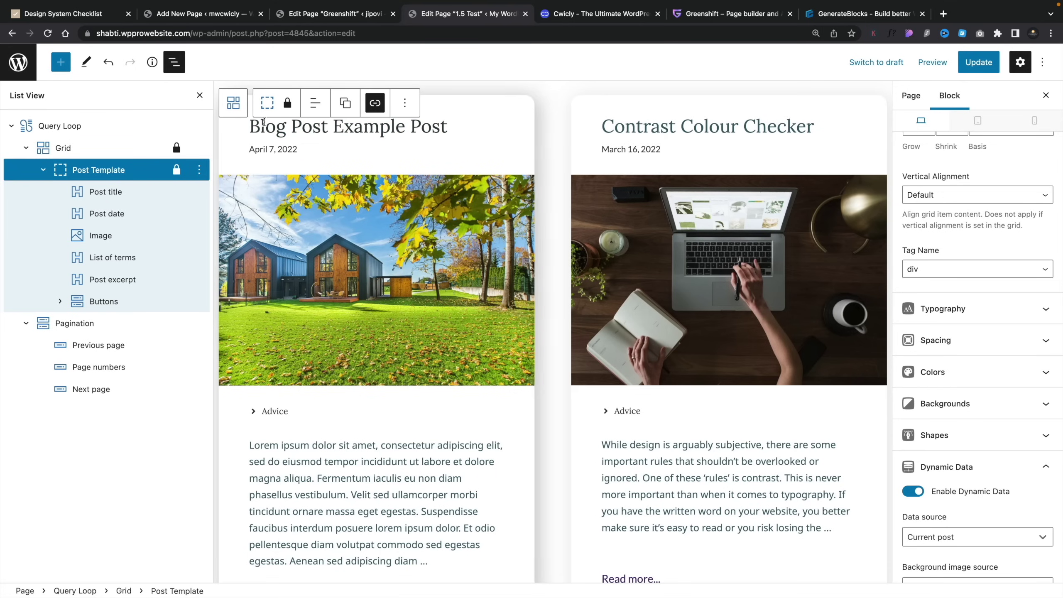
{"action": "left_click", "coordinate": [92, 127]}
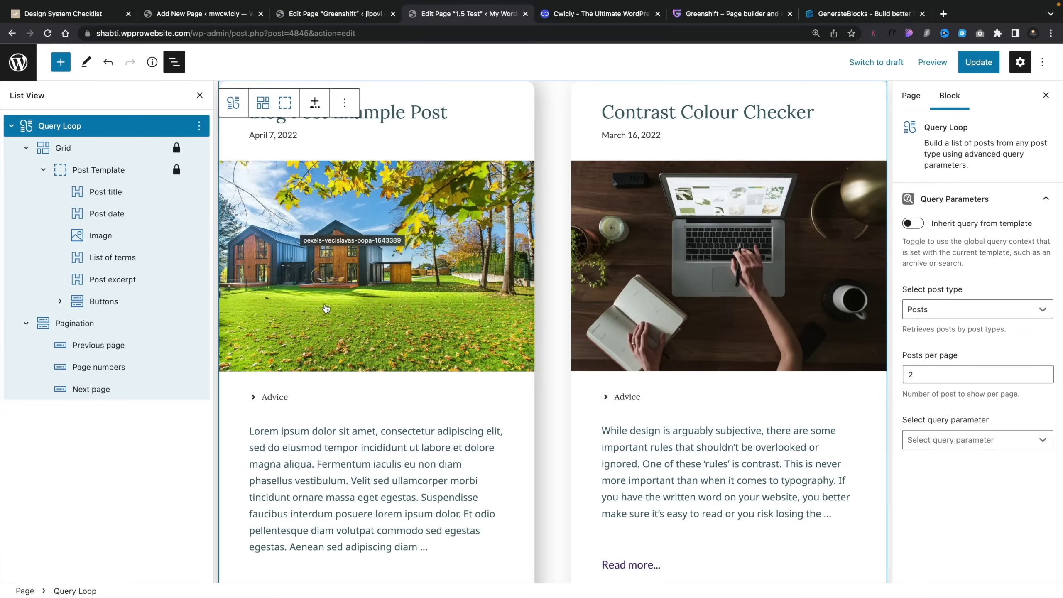
Keep Posts as the Query Loop's post type and change posts per page from 2 to 4
{"action": "left_click", "coordinate": [73, 127]}
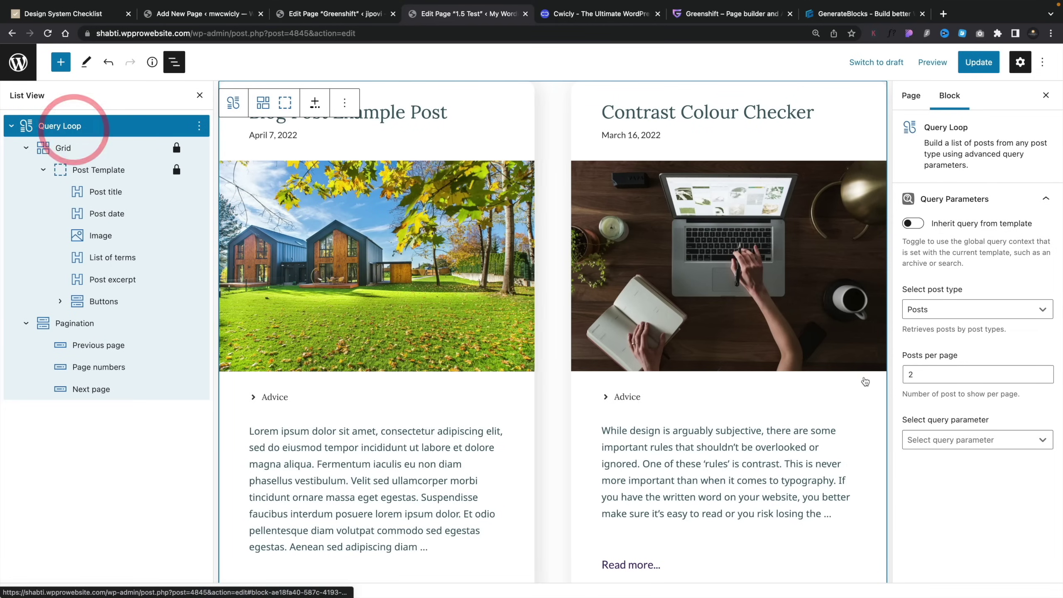
{"action": "left_click", "coordinate": [978, 314]}
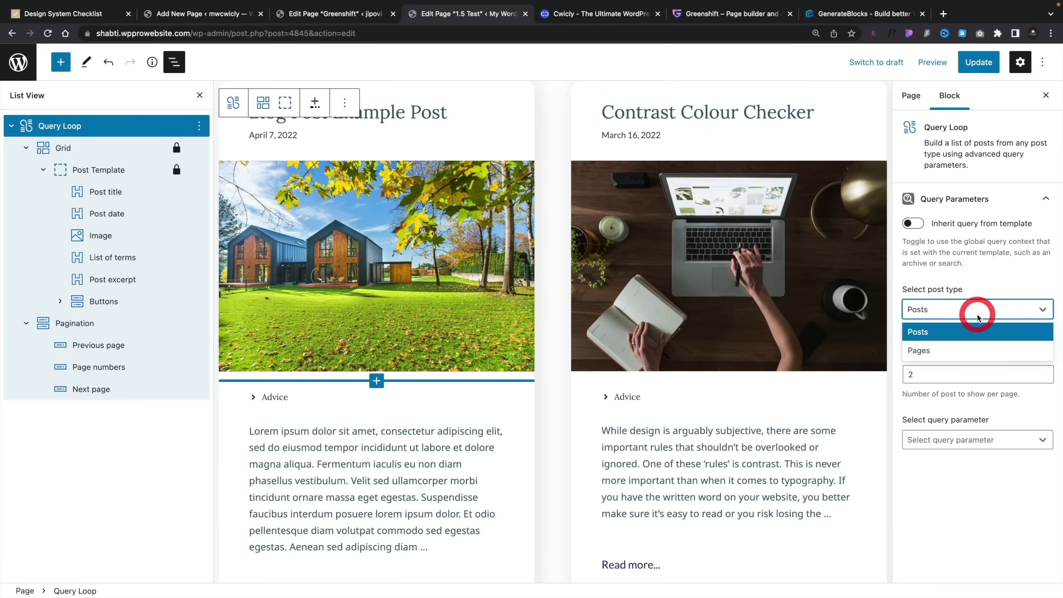
{"action": "left_click", "coordinate": [956, 398]}
{"action": "left_click_drag", "start_coordinate": [932, 373], "coordinate": [898, 375]}
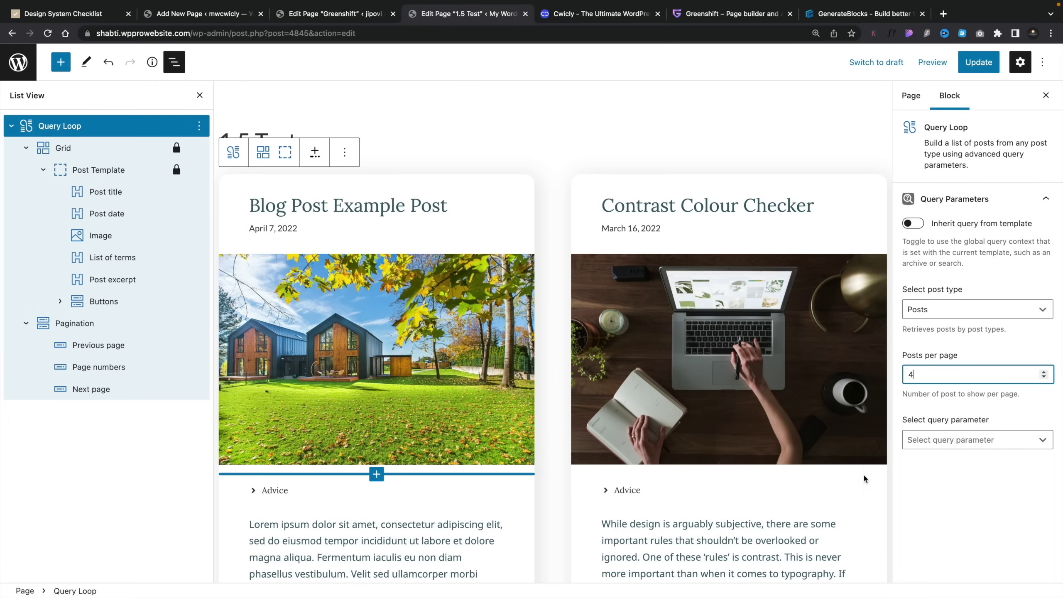
Scroll the canvas to review the two-column post cards, then select the Grid block
{"action": "scroll", "coordinate": [861, 478], "scroll_direction": "down", "scroll_amount": 5}
{"action": "scroll", "coordinate": [710, 481], "scroll_direction": "down", "scroll_amount": 8}
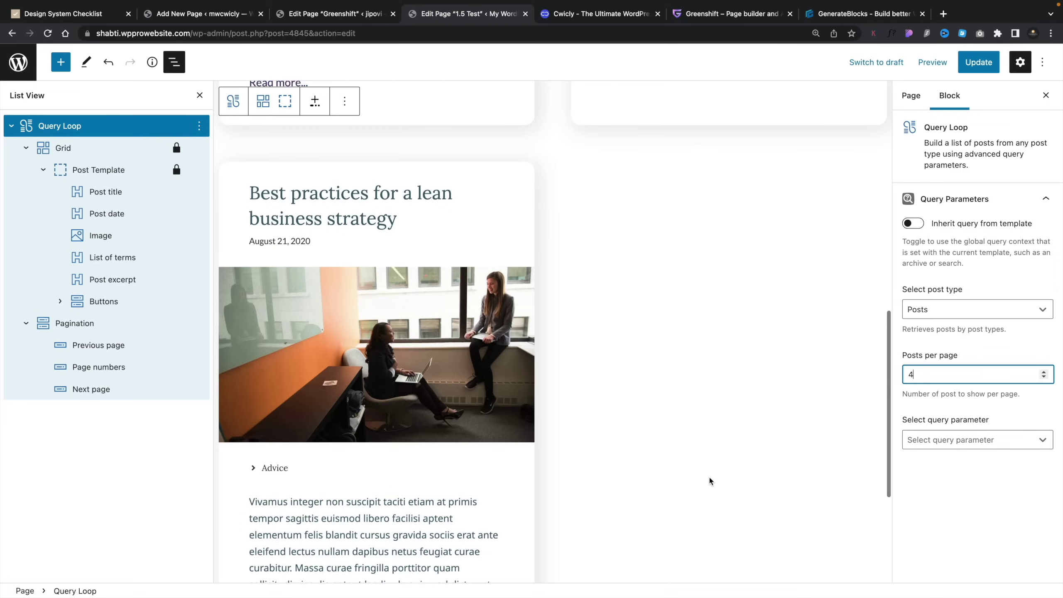
{"action": "scroll", "coordinate": [709, 481], "scroll_direction": "up", "scroll_amount": 6}
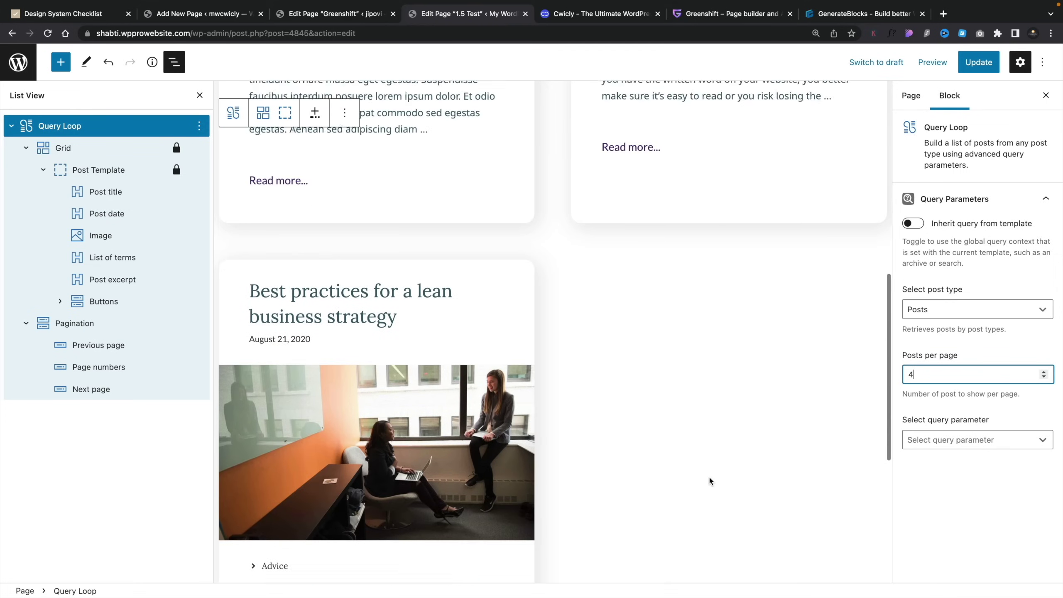
{"action": "scroll", "coordinate": [709, 480], "scroll_direction": "down", "scroll_amount": 8}
{"action": "scroll", "coordinate": [709, 475], "scroll_direction": "down", "scroll_amount": 3}
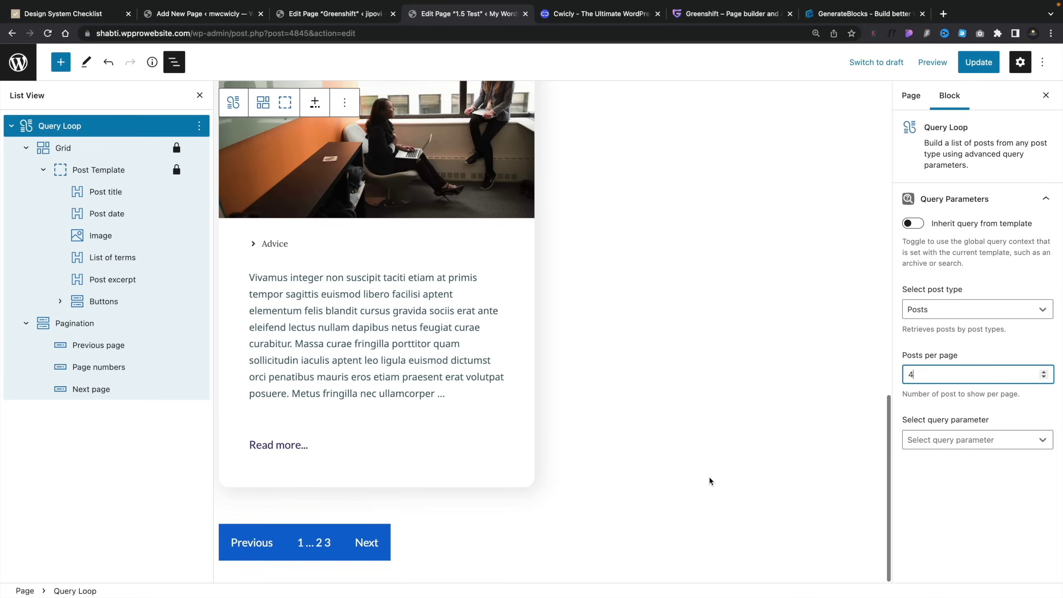
{"action": "scroll", "coordinate": [659, 390], "scroll_direction": "up", "scroll_amount": 4}
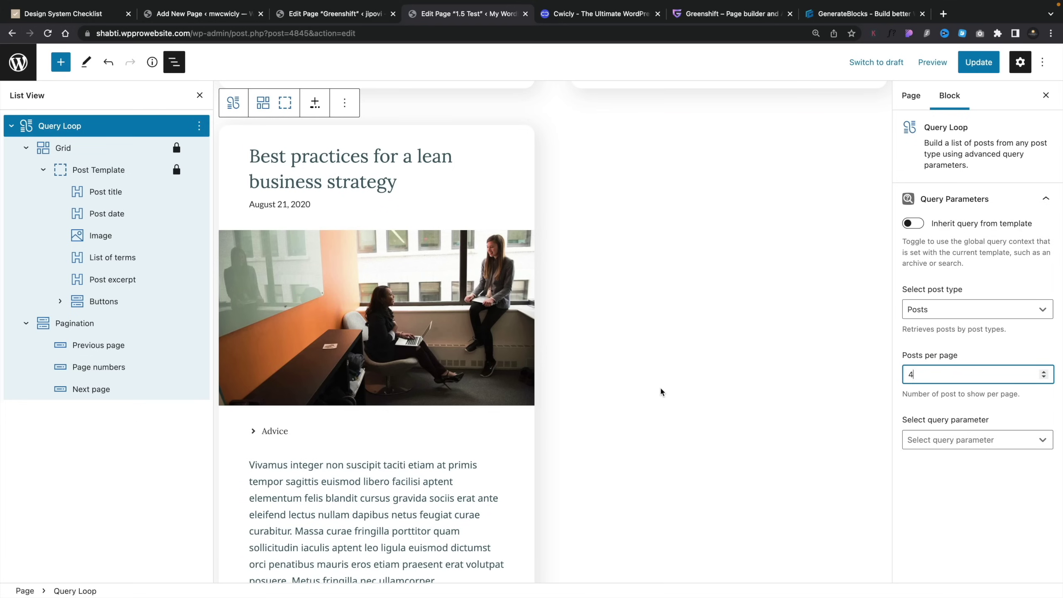
{"action": "scroll", "coordinate": [662, 390], "scroll_direction": "up", "scroll_amount": 4}
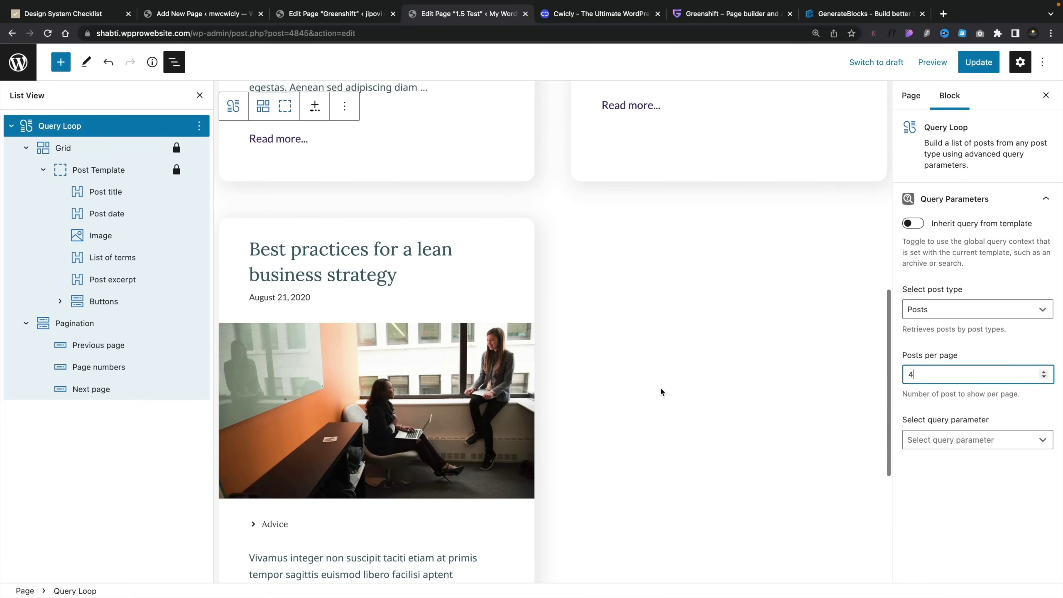
{"action": "scroll", "coordinate": [660, 392], "scroll_direction": "up", "scroll_amount": 2}
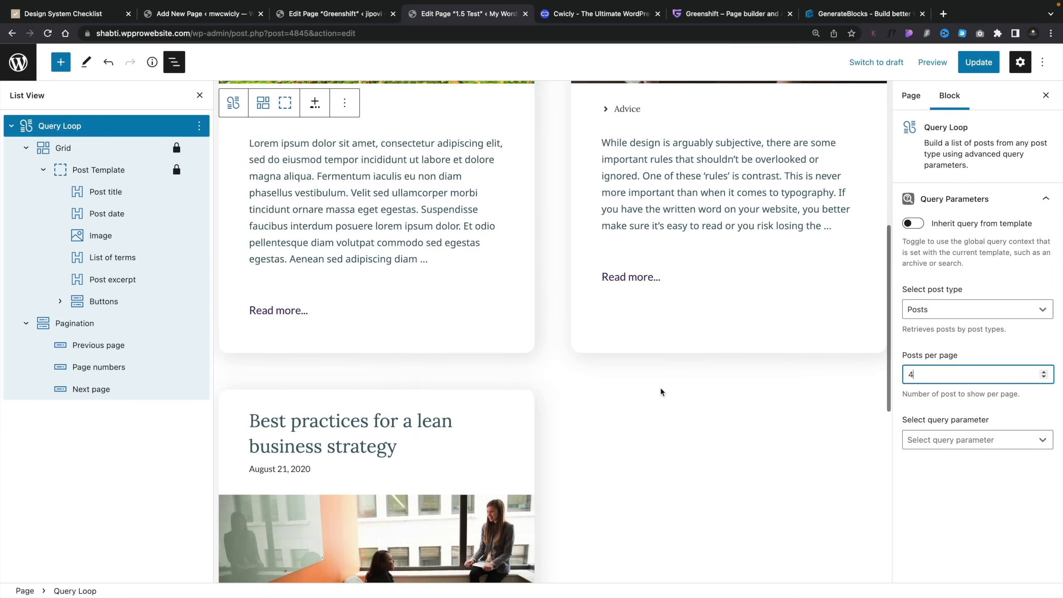
{"action": "left_click", "coordinate": [63, 148]}
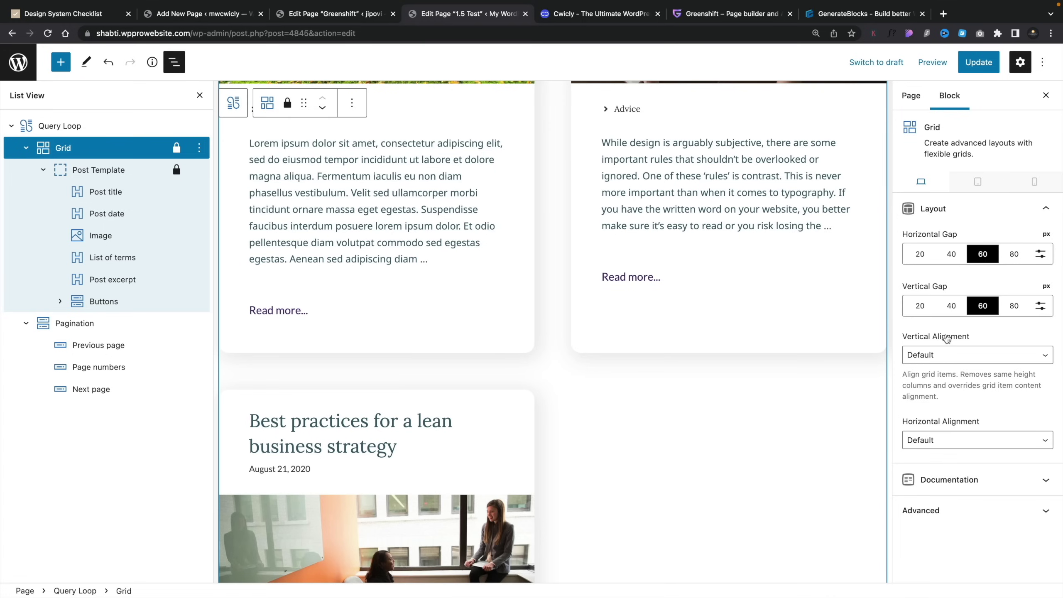
Try the Grid's Horizontal Gap presets and custom input, keeping 60 px, and leave Vertical Alignment unchanged
{"action": "left_click", "coordinate": [953, 257]}
{"action": "left_click", "coordinate": [978, 258]}
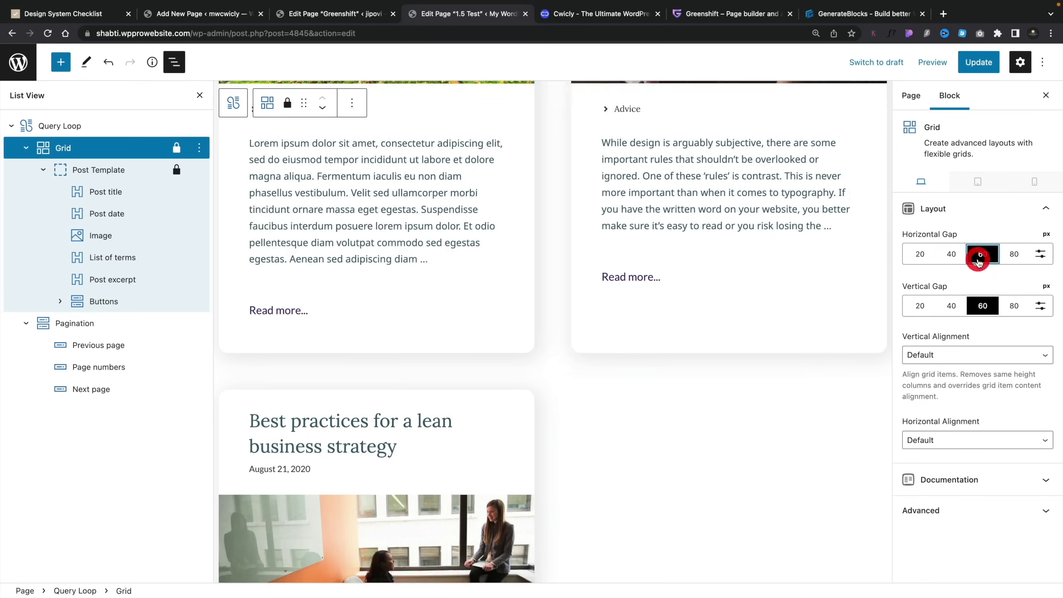
{"action": "left_click", "coordinate": [1041, 254]}
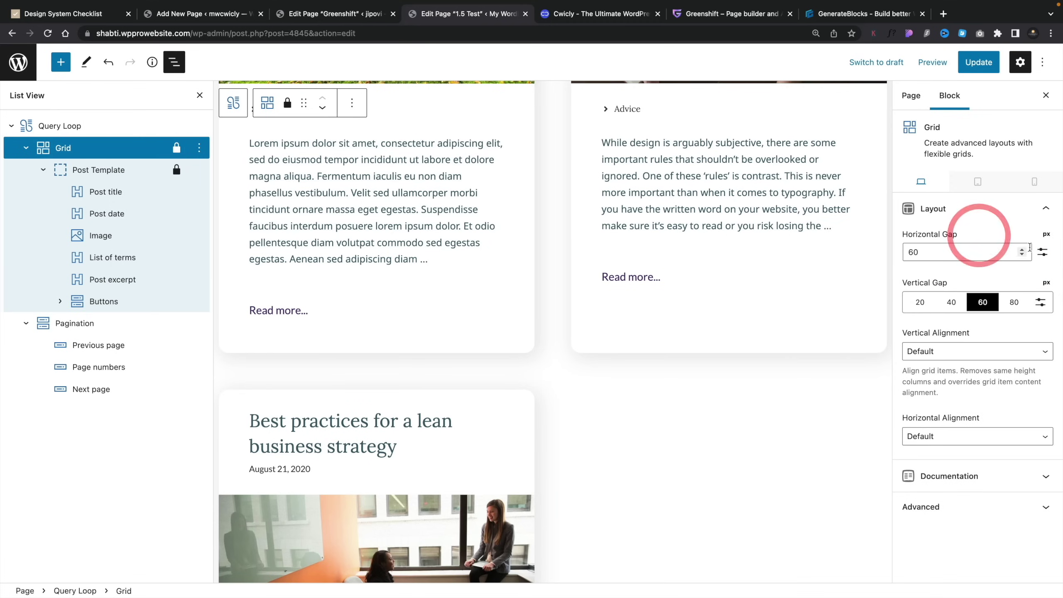
{"action": "left_click", "coordinate": [1043, 252]}
{"action": "left_click", "coordinate": [979, 359]}
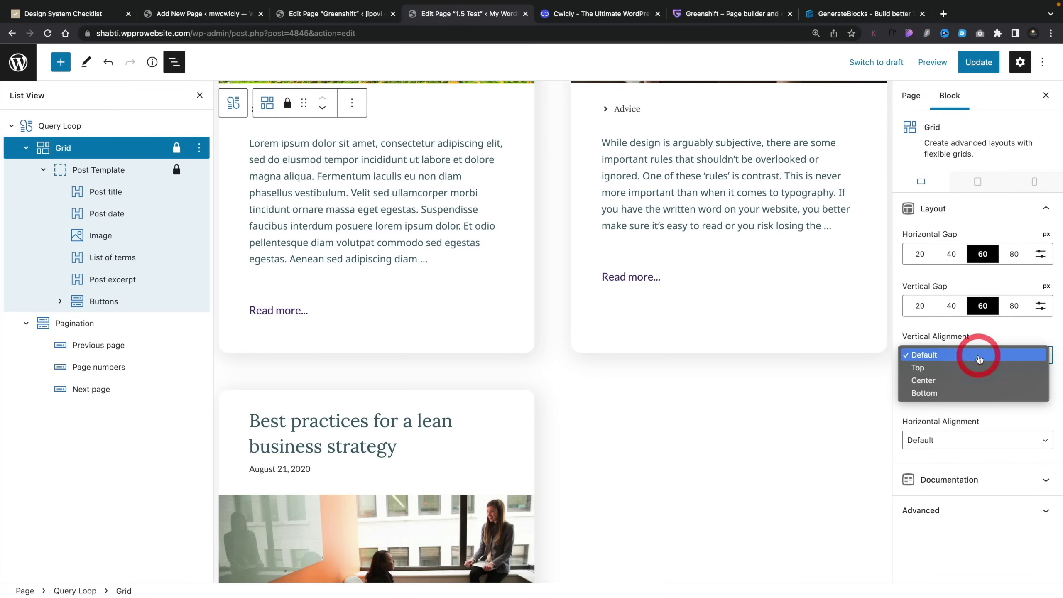
{"action": "left_click", "coordinate": [994, 422]}
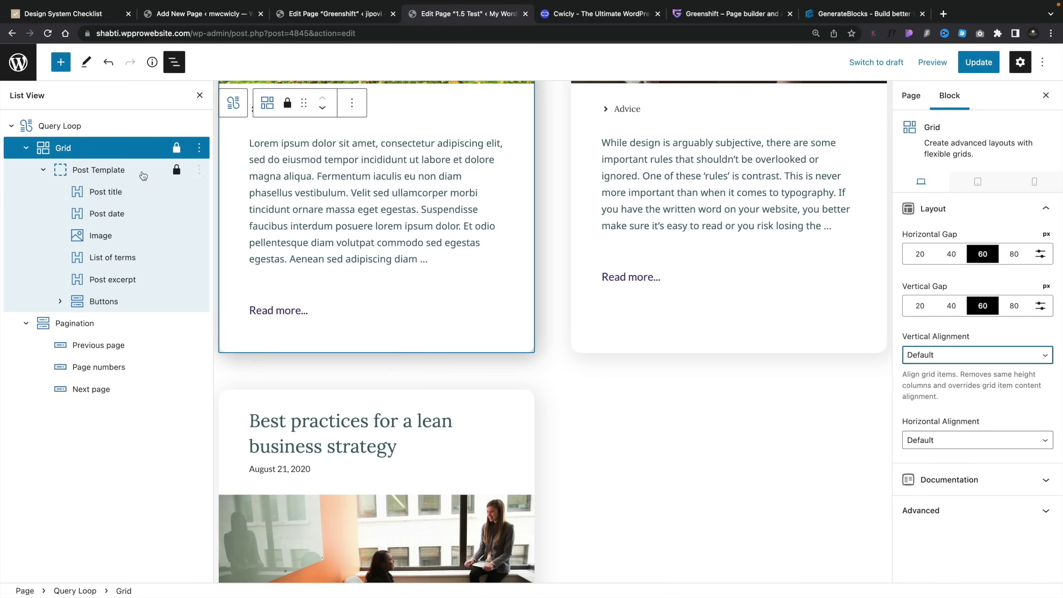
Try Post Template container widths of 33% and 100%, then return the cards to 50%
{"action": "left_click", "coordinate": [110, 169]}
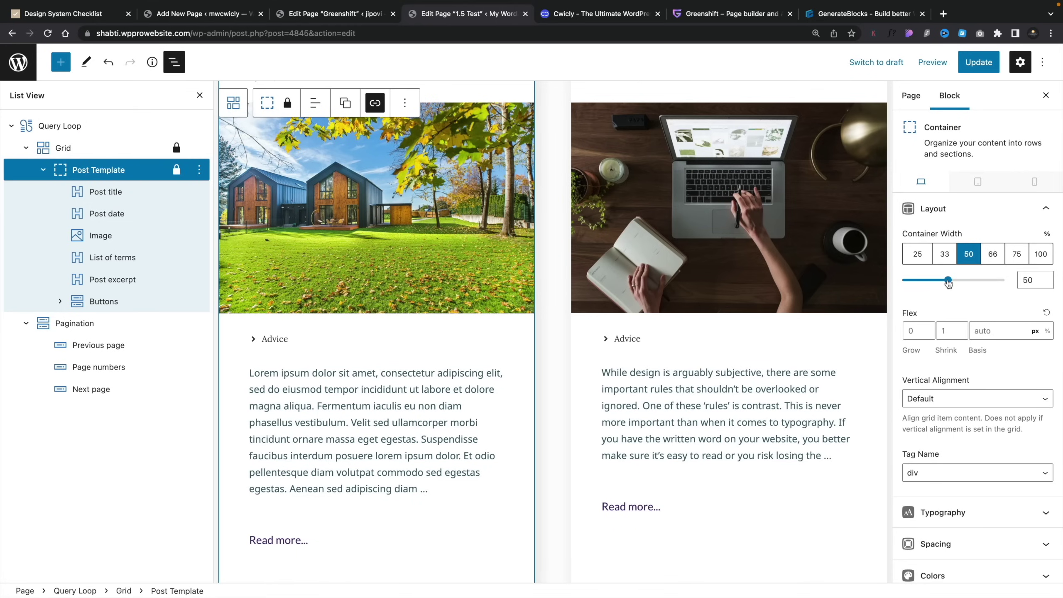
{"action": "left_click", "coordinate": [944, 255]}
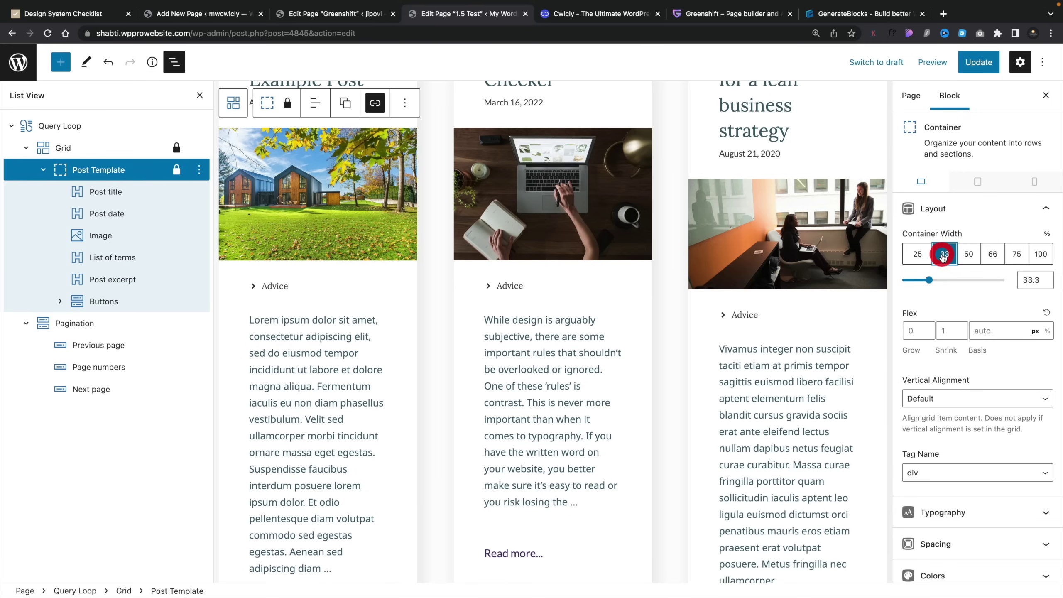
{"action": "left_click", "coordinate": [1036, 259]}
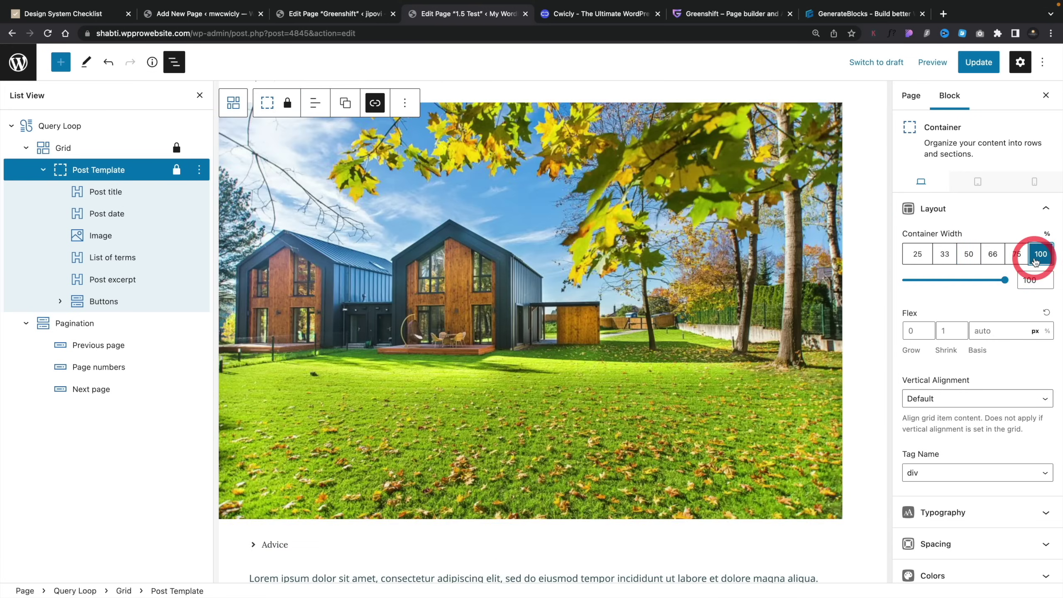
{"action": "left_click", "coordinate": [967, 255]}
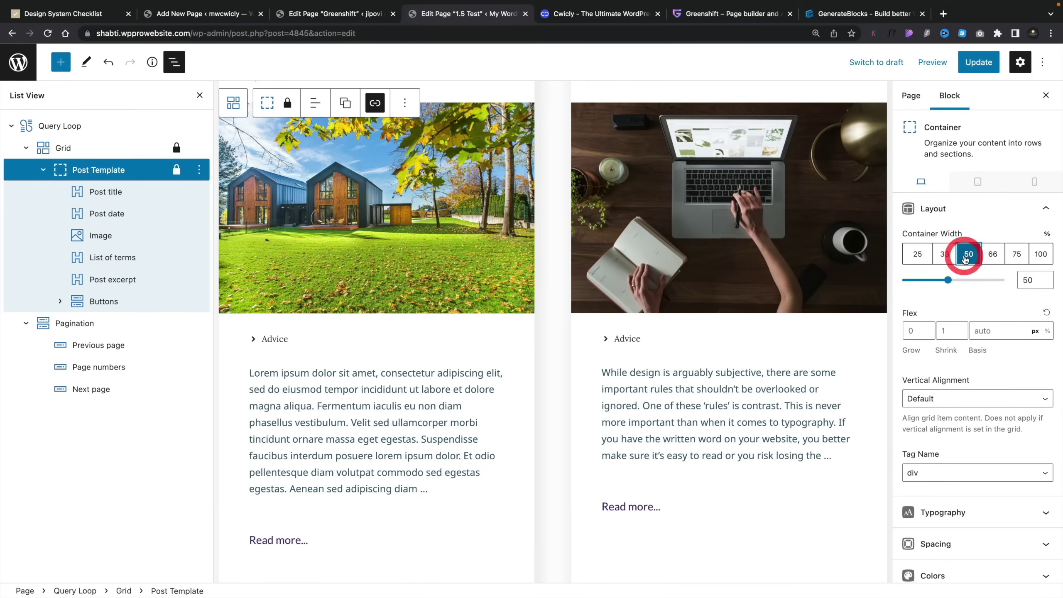
{"action": "left_click", "coordinate": [100, 192]}
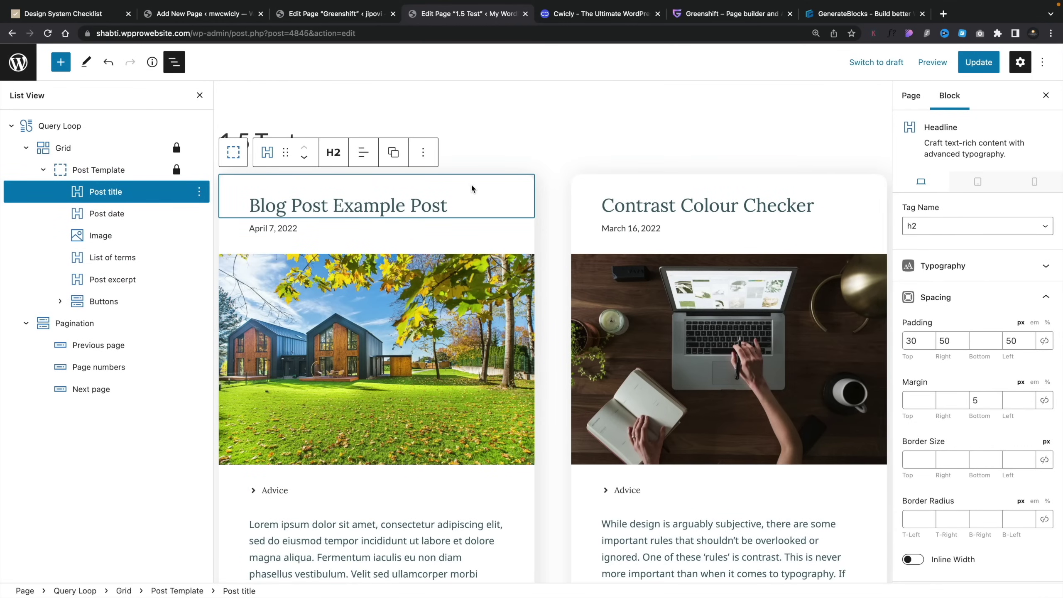
Inspect the post title's Dynamic Data: Current post source, Title content, linked to Single post
{"action": "scroll", "coordinate": [906, 318], "scroll_direction": "down", "scroll_amount": 3}
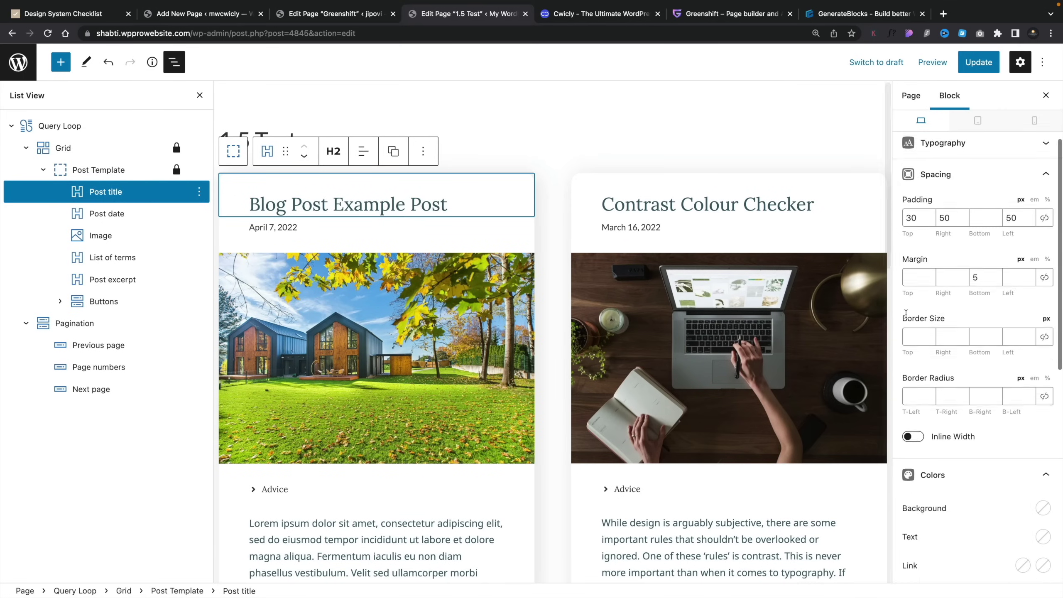
{"action": "scroll", "coordinate": [906, 313], "scroll_direction": "down", "scroll_amount": 2}
{"action": "scroll", "coordinate": [906, 315], "scroll_direction": "down", "scroll_amount": 8}
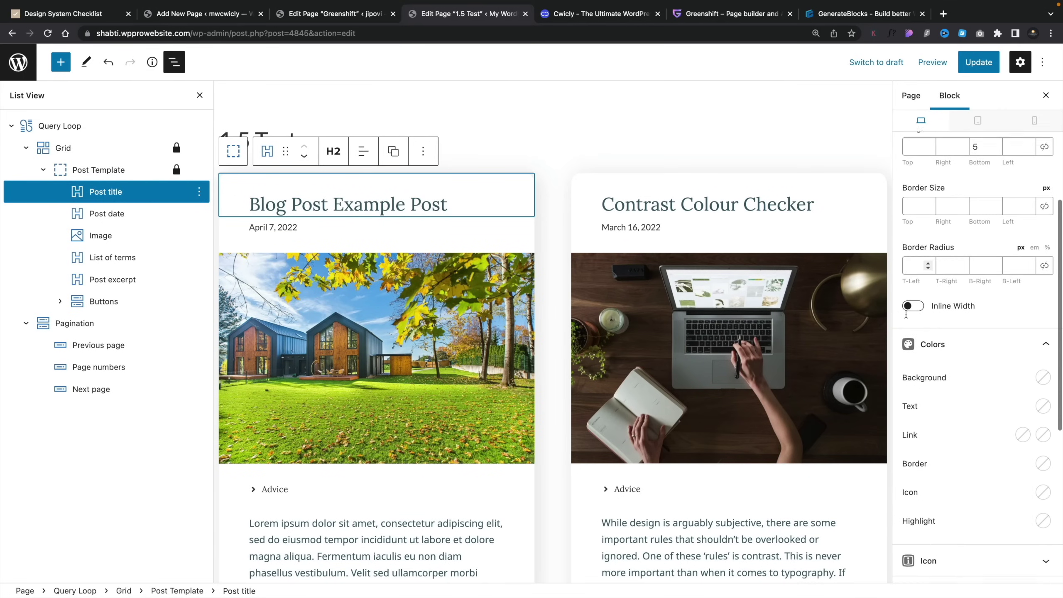
{"action": "scroll", "coordinate": [906, 317], "scroll_direction": "down", "scroll_amount": 1}
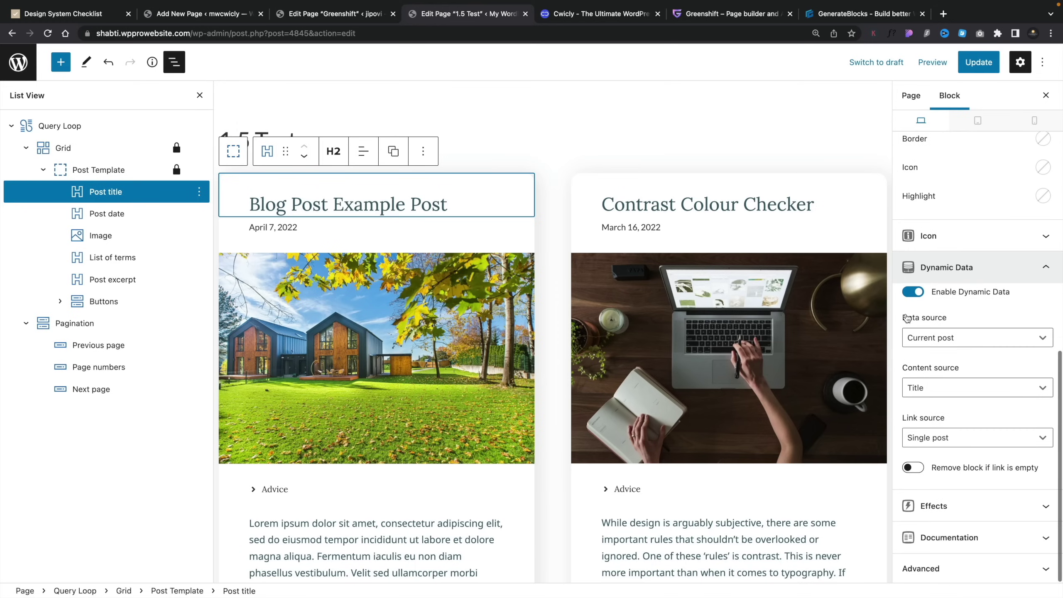
{"action": "left_click", "coordinate": [977, 338]}
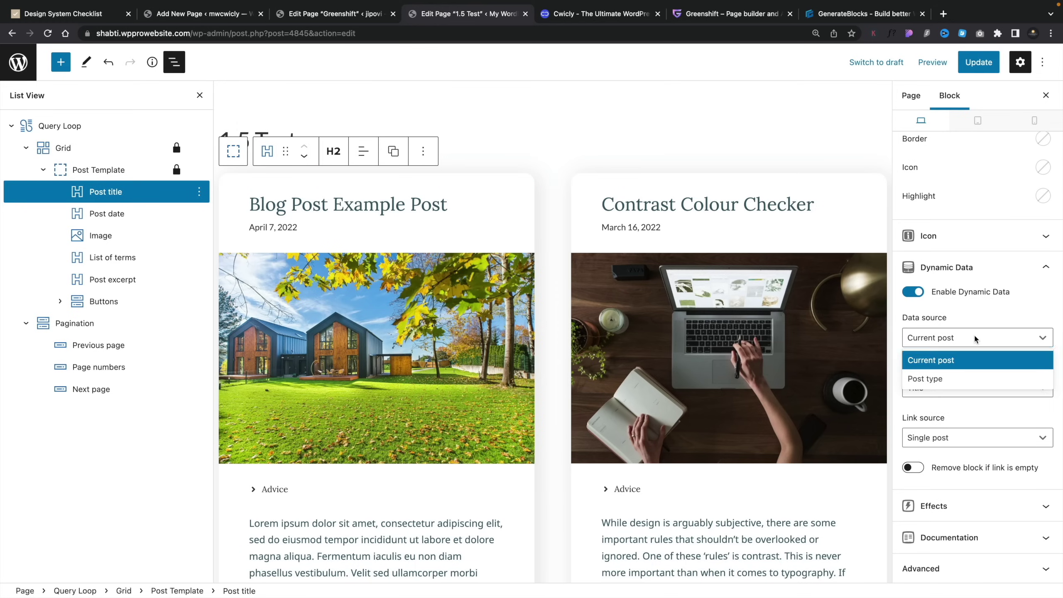
{"action": "left_click", "coordinate": [1001, 325]}
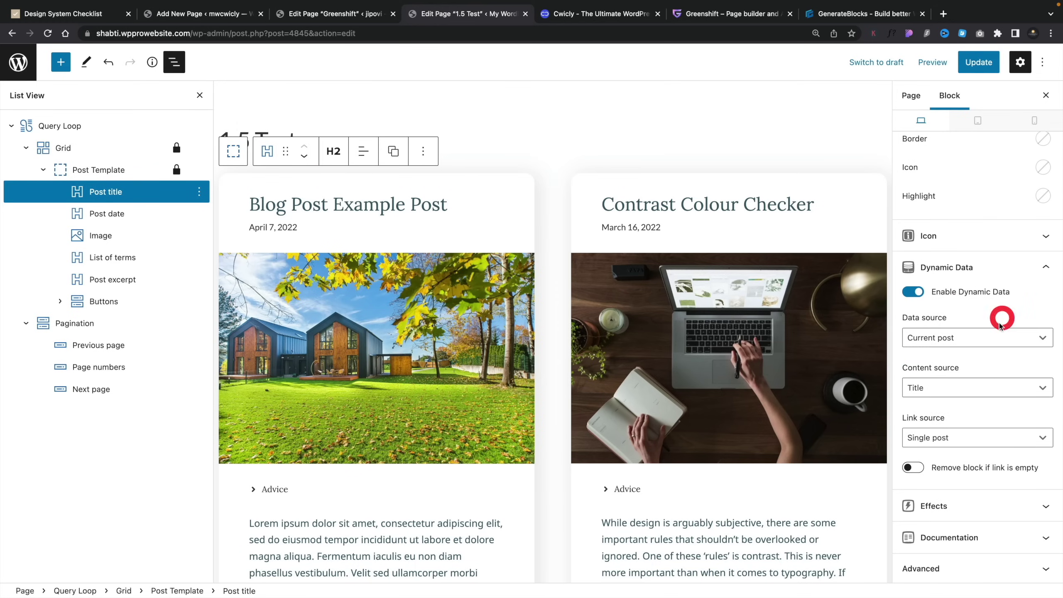
{"action": "left_click", "coordinate": [955, 381]}
{"action": "scroll", "coordinate": [948, 445], "scroll_direction": "down", "scroll_amount": 3}
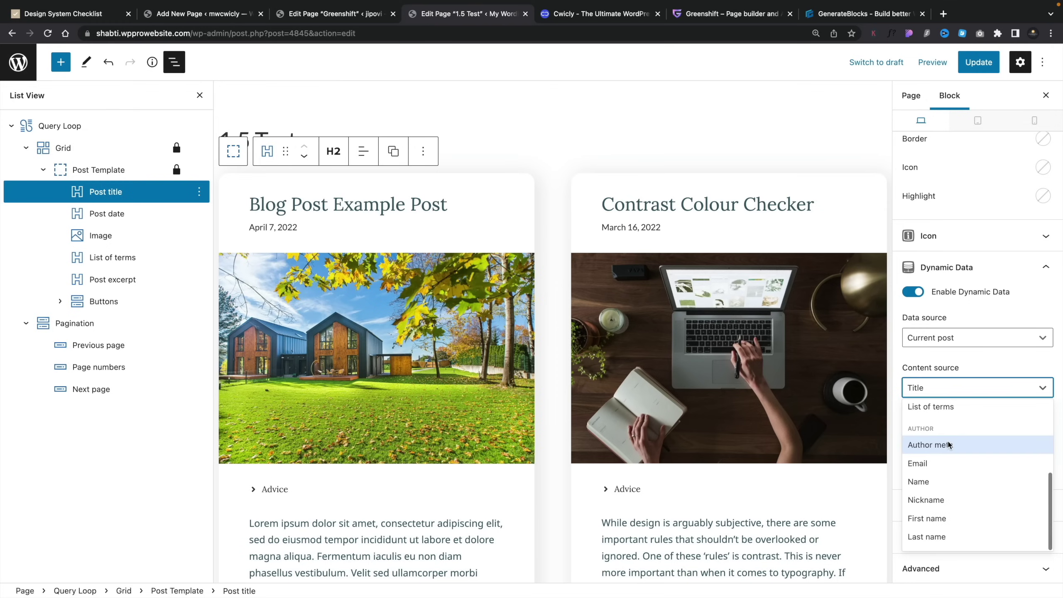
{"action": "scroll", "coordinate": [948, 444], "scroll_direction": "up", "scroll_amount": 4}
{"action": "left_click", "coordinate": [970, 363]}
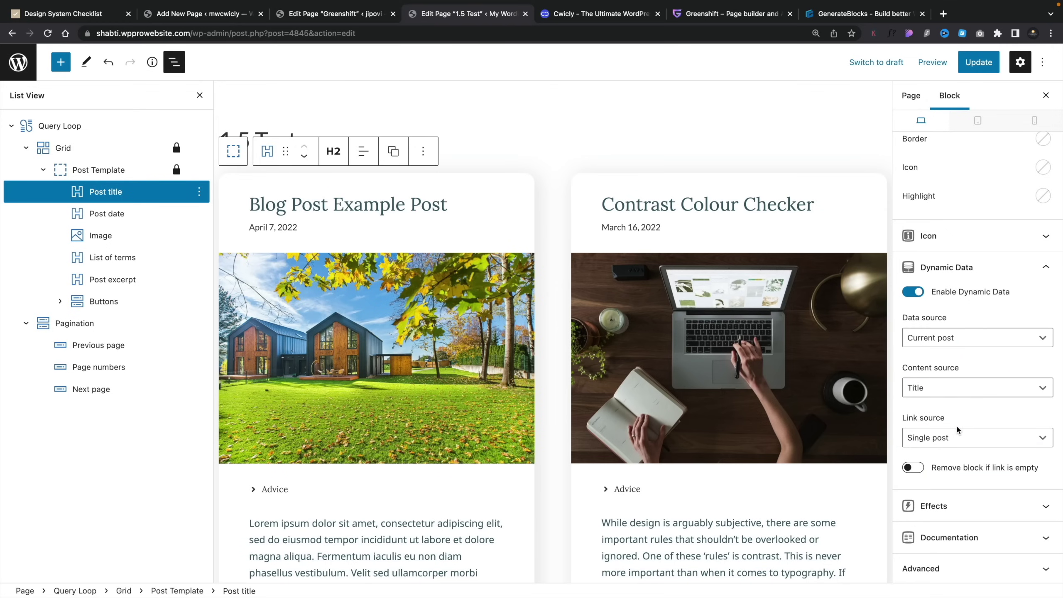
{"action": "scroll", "coordinate": [320, 465], "scroll_direction": "down", "scroll_amount": 3}
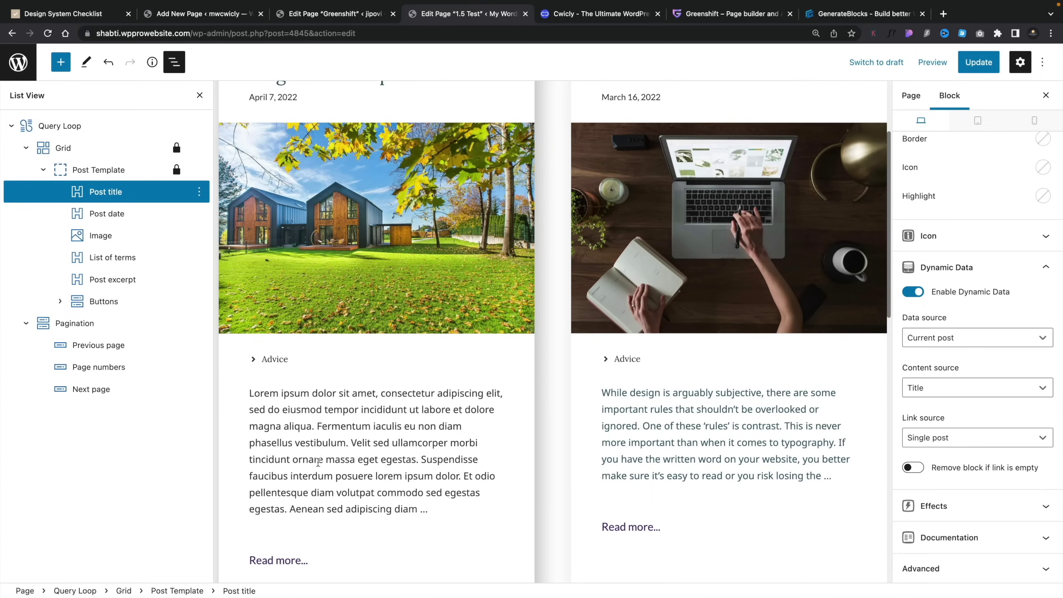
Reselect Post Template and expand its Effects panel showing Transition and Box Shadow
{"action": "left_click", "coordinate": [524, 444]}
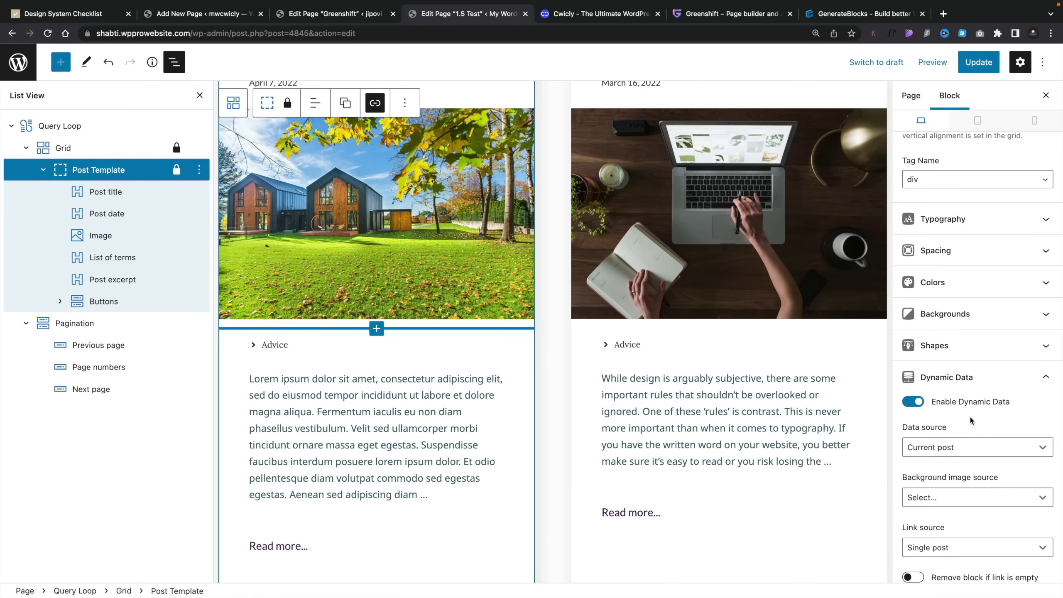
{"action": "scroll", "coordinate": [971, 420], "scroll_direction": "down", "scroll_amount": 3}
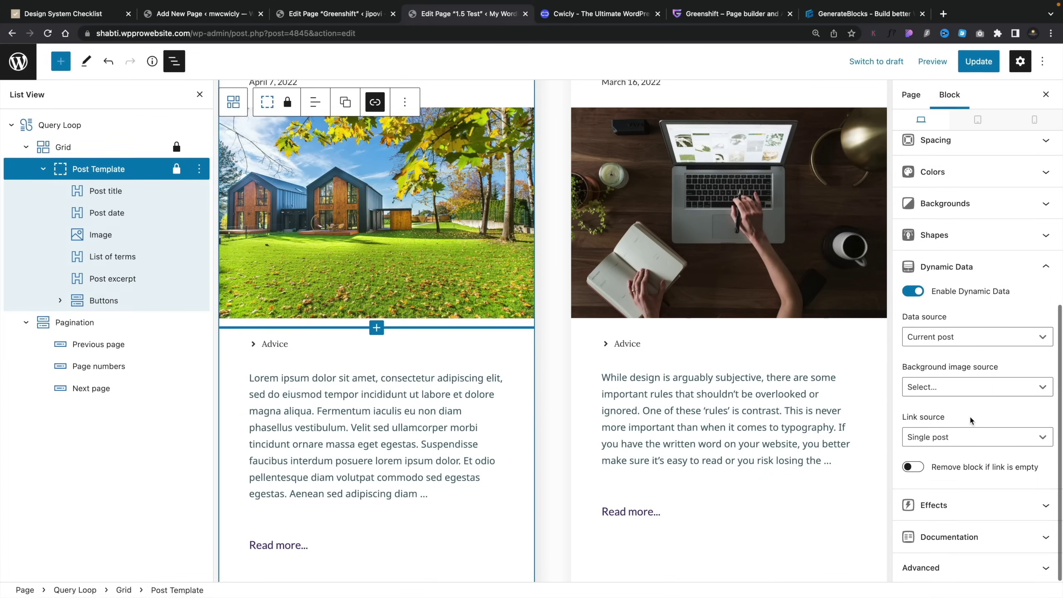
{"action": "left_click", "coordinate": [1038, 507]}
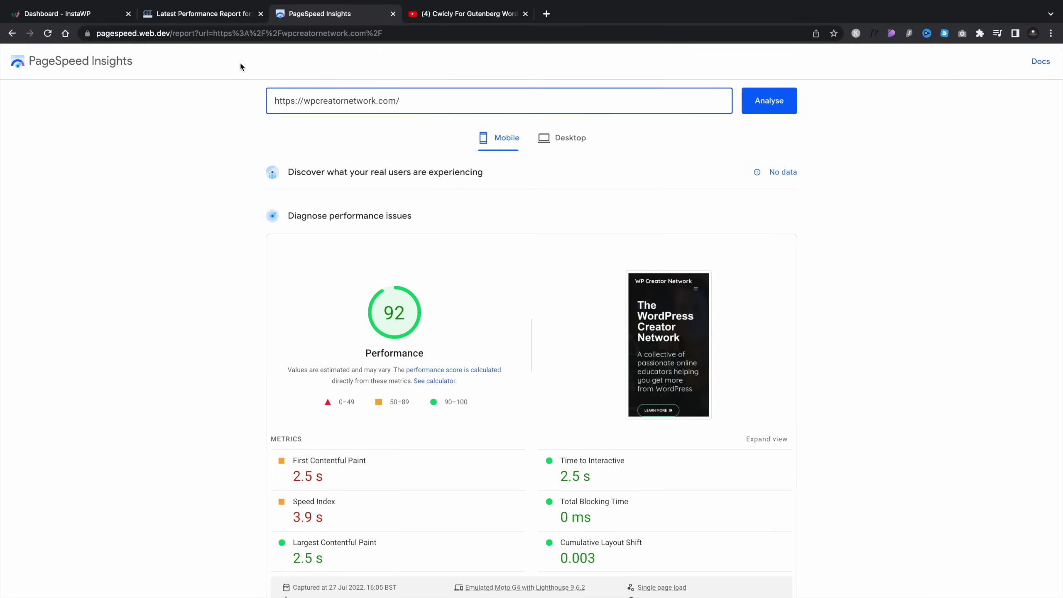
After the PageSpeed mobile score of 92, move to the GTmetrix report for wpcreatornetwork.com
{"action": "left_click", "coordinate": [212, 17]}
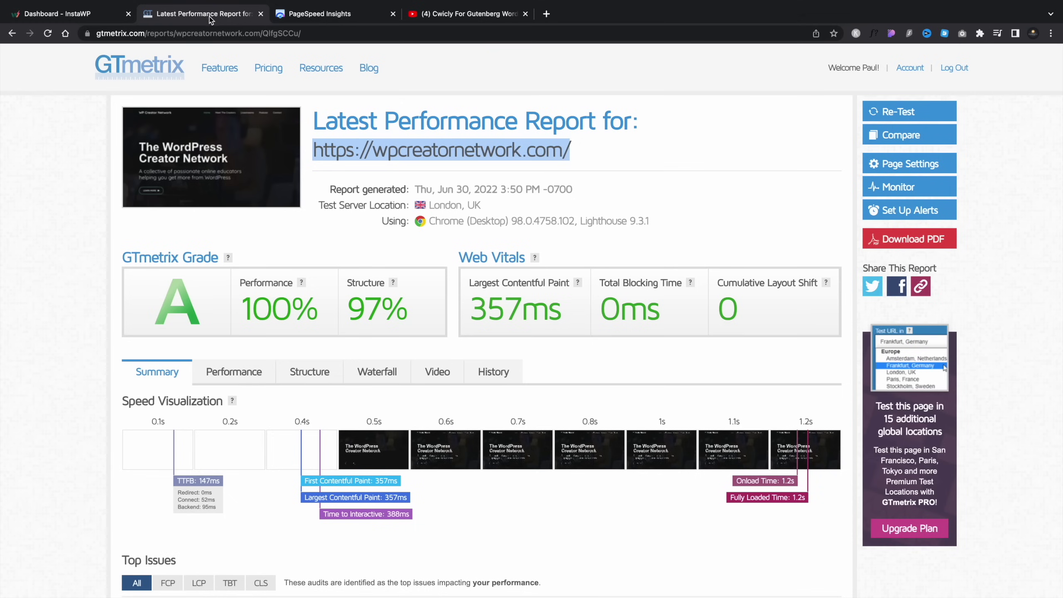